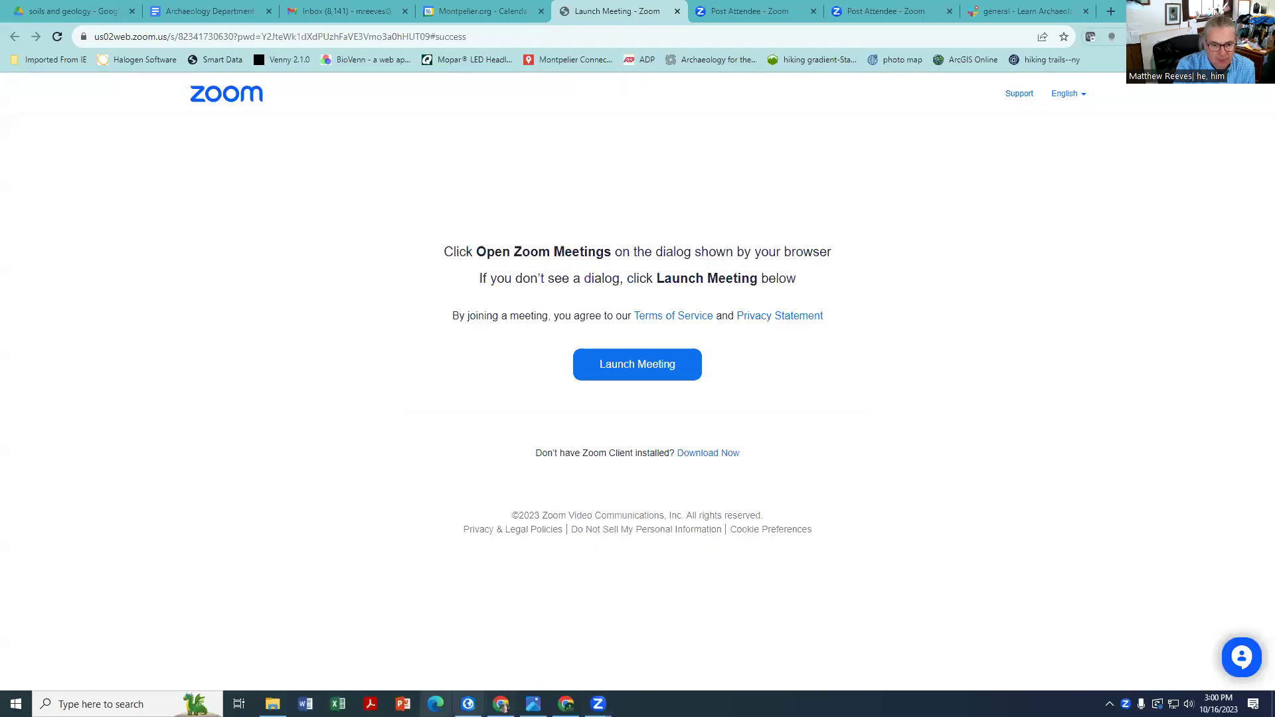
Rename the matt2023_9 layer group in Contents to matt2023_9-done.
key("alt+Tab")
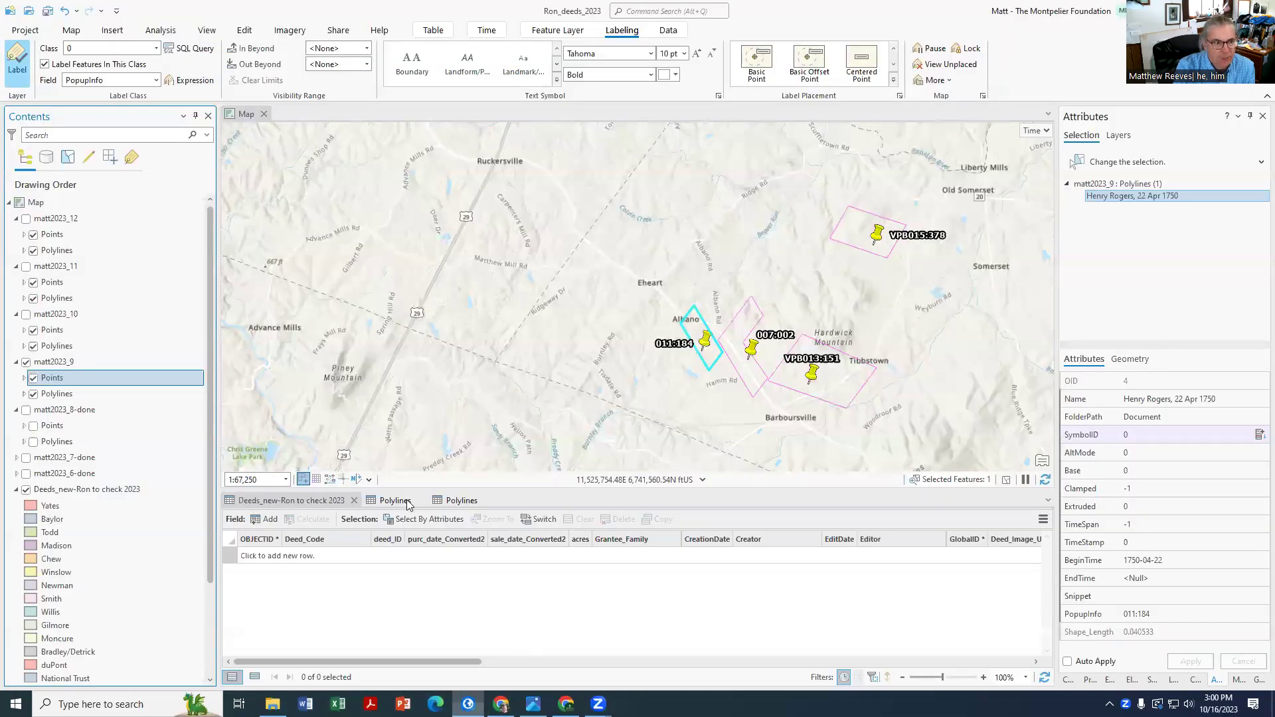
left_click(71, 365)
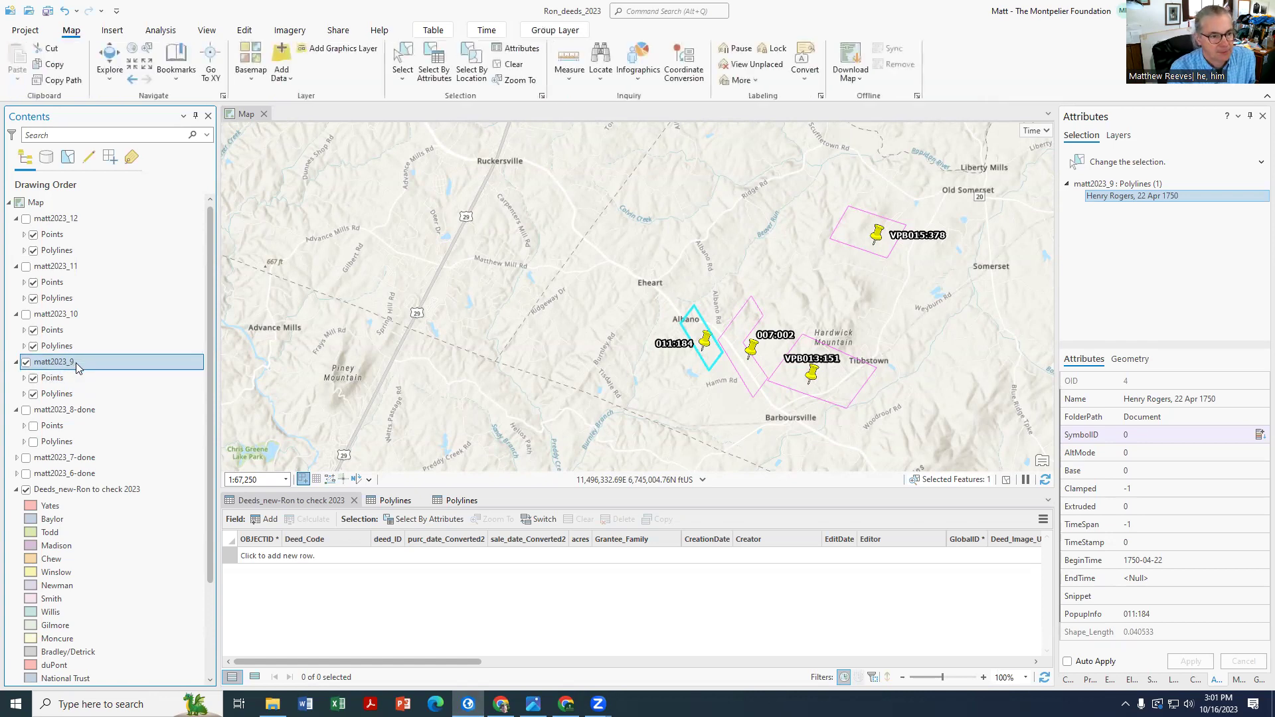
left_click(75, 365)
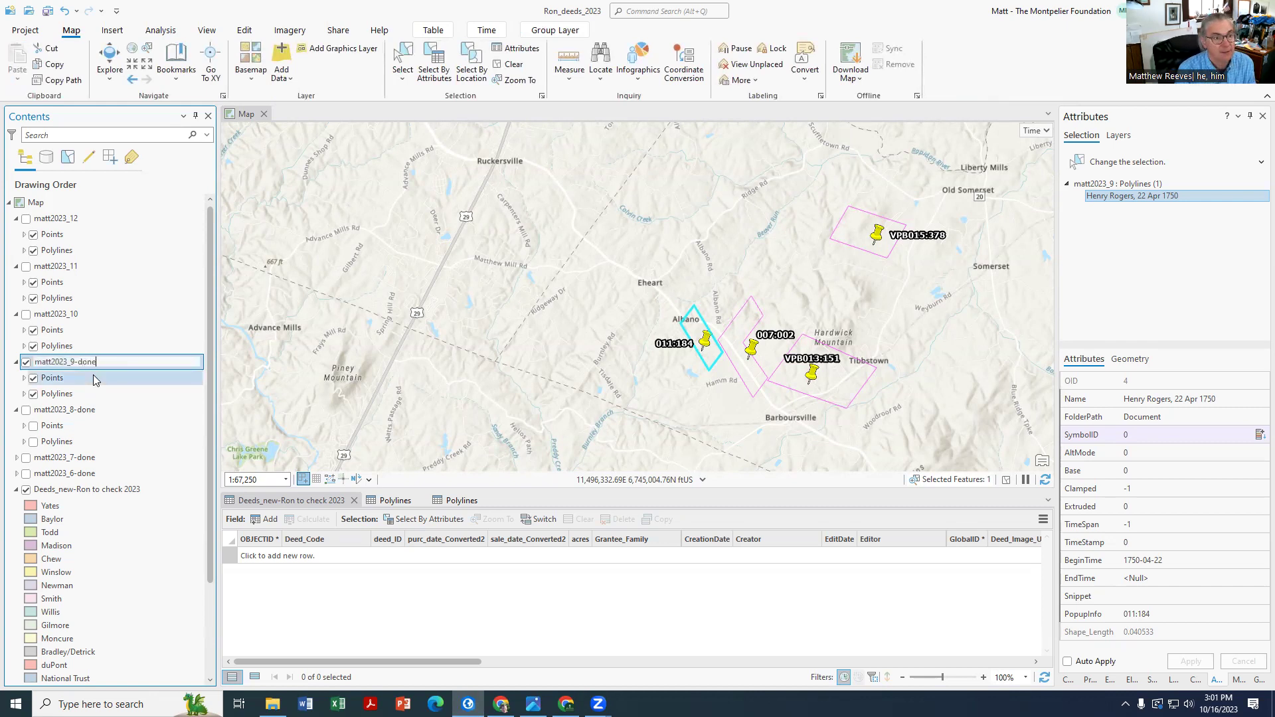
type("-done")
key("Return")
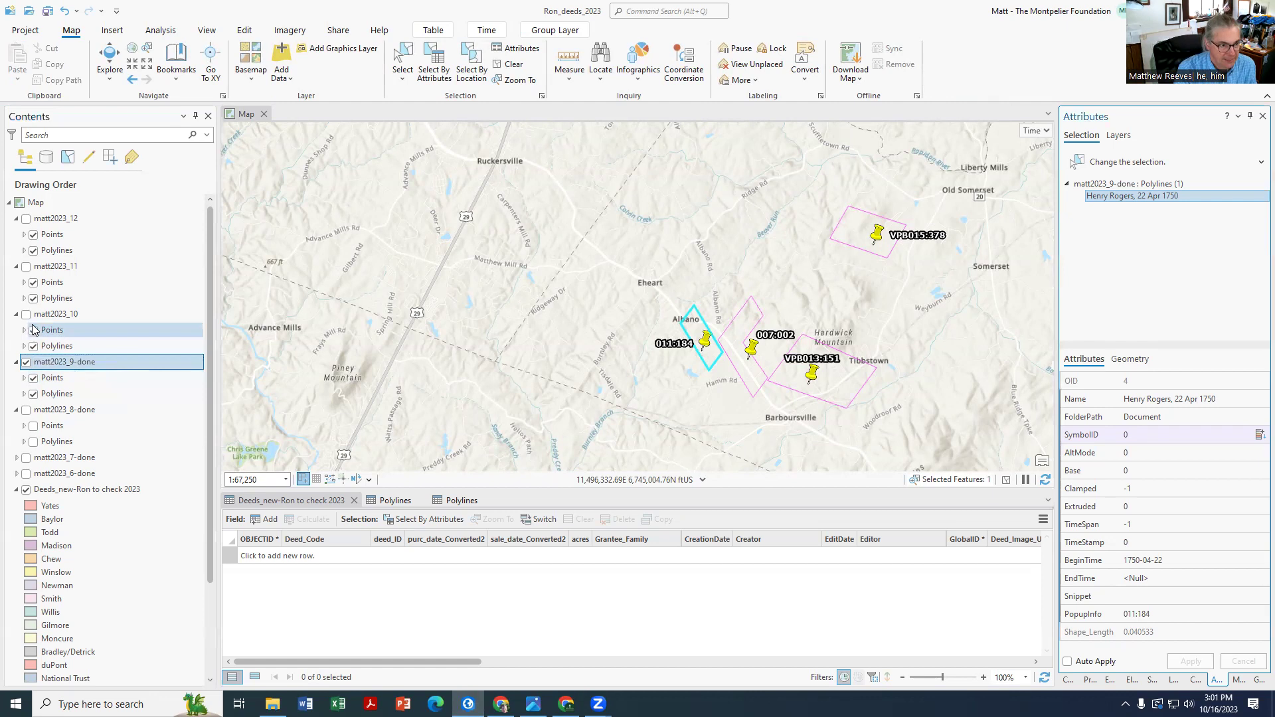
left_click(27, 362)
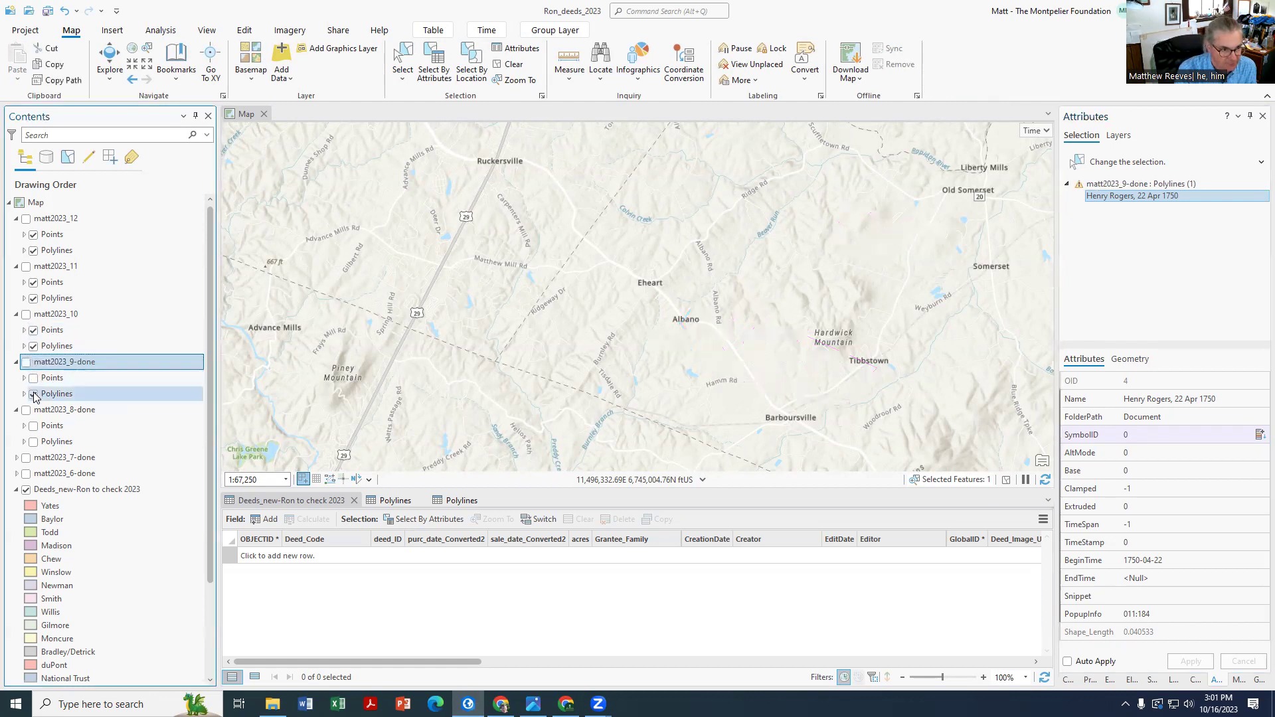
left_click(26, 314)
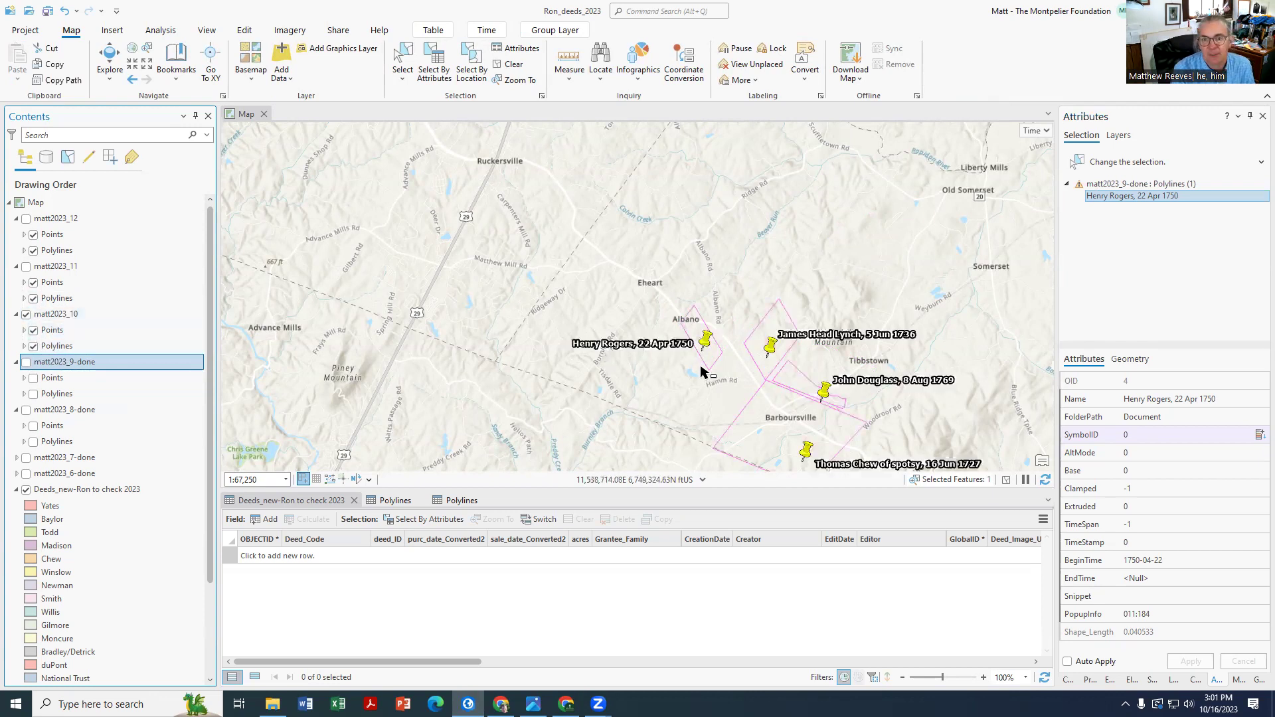
left_click(778, 430)
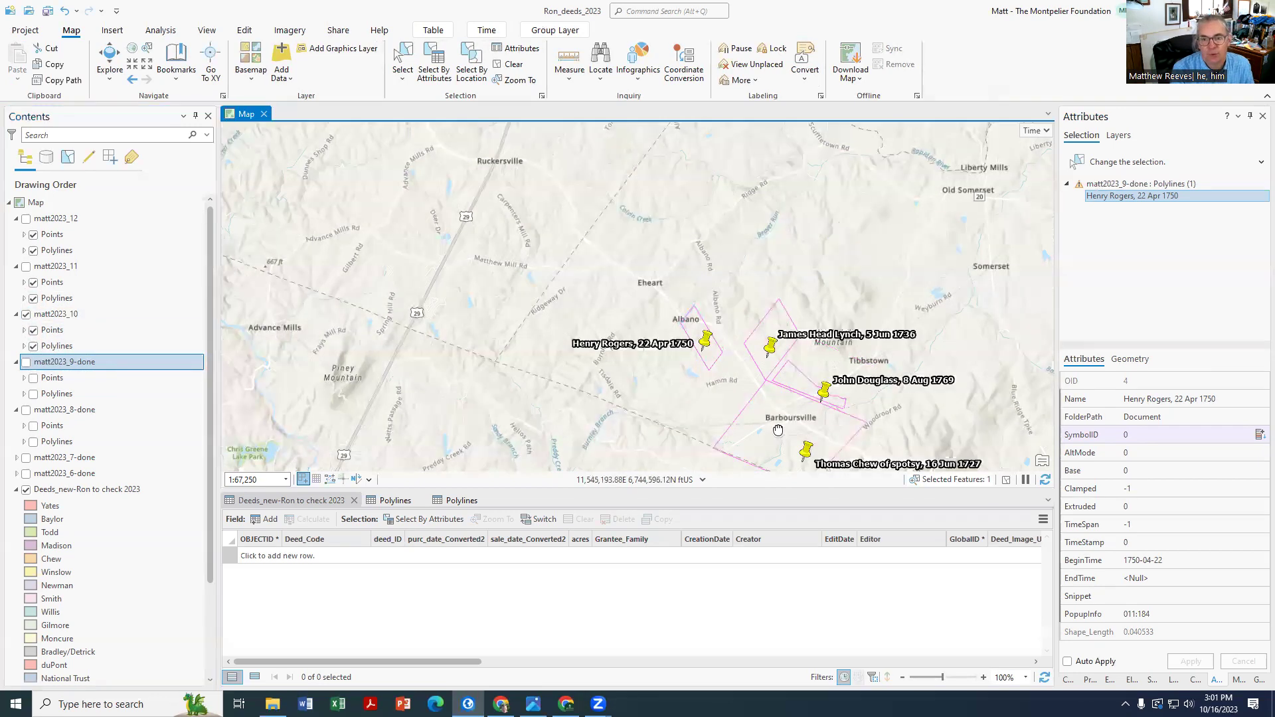
left_click_drag(778, 430, 693, 258)
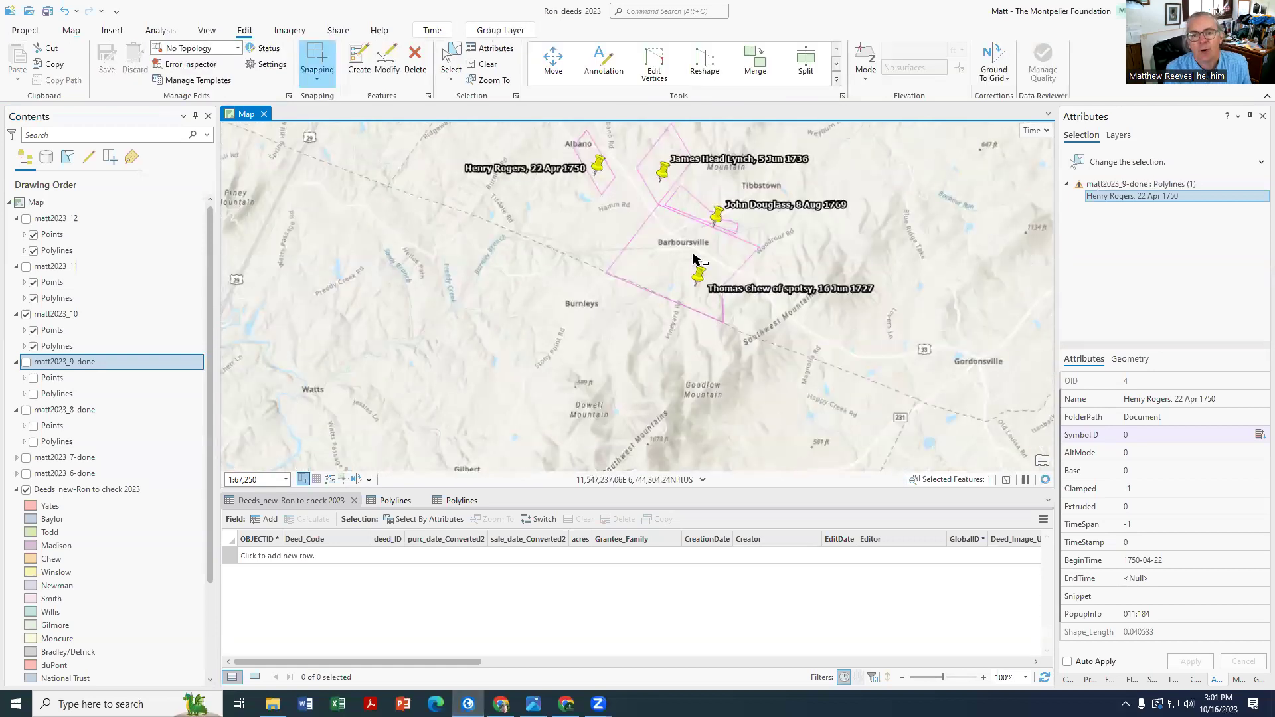
scroll(693, 258, "up", 4)
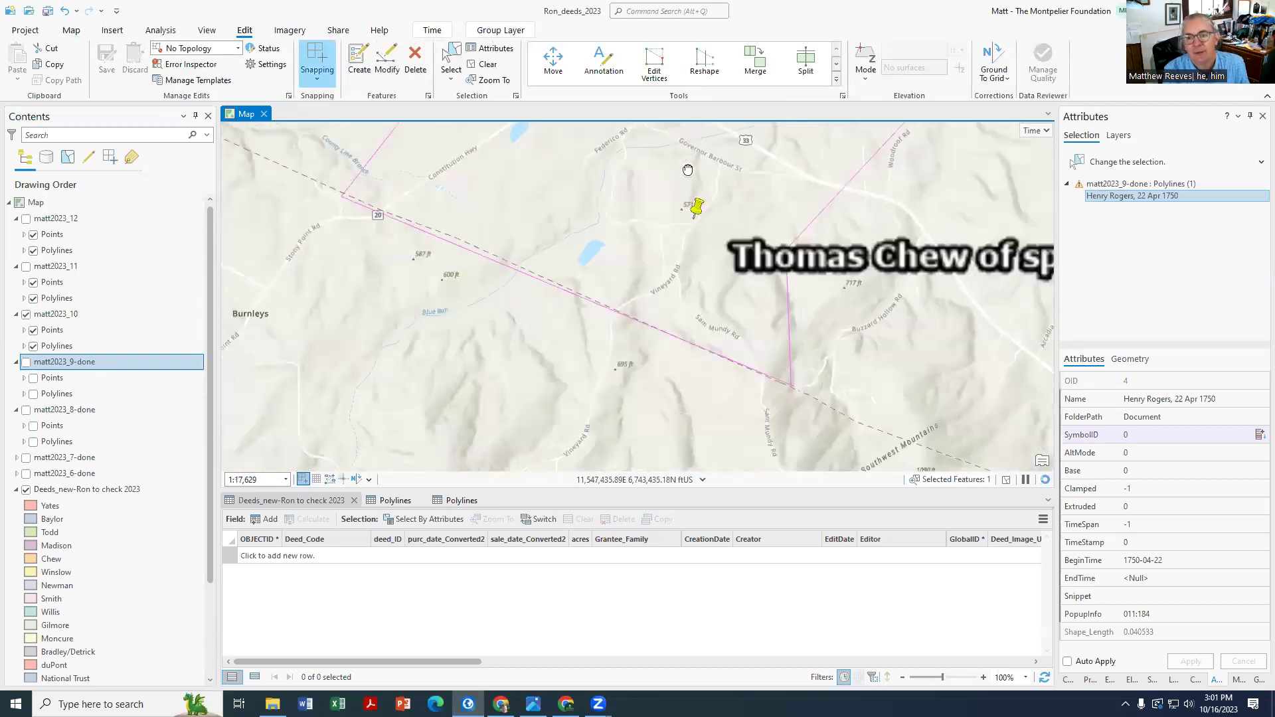
scroll(789, 397, "up", 5)
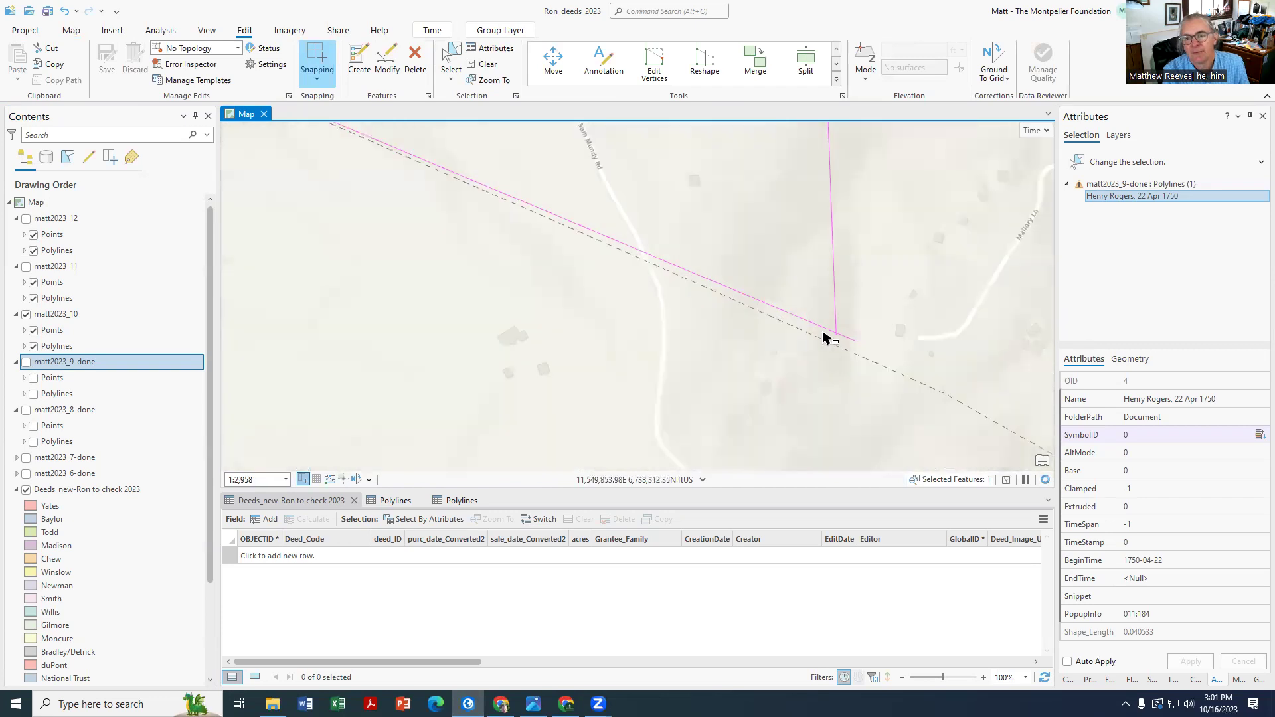
Snap the Thomas Chew polyline's end vertices together at the corner junction and finish the edit.
left_click(823, 331)
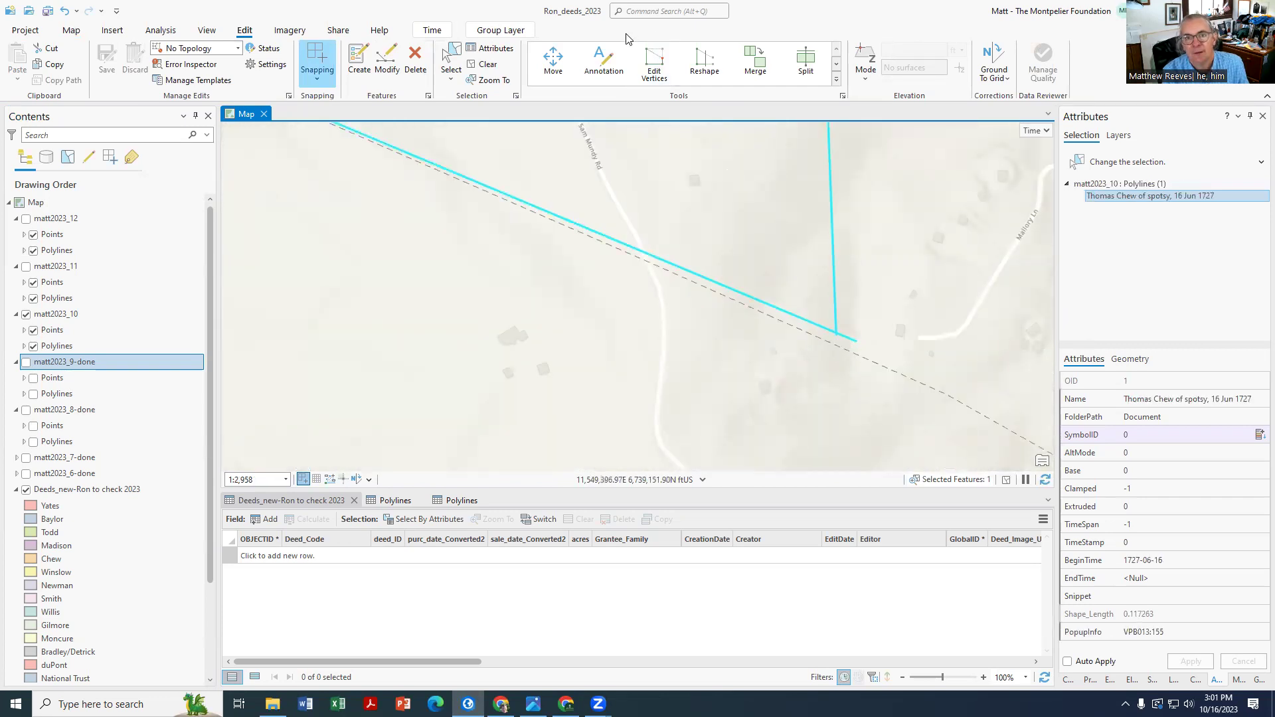
left_click(451, 59)
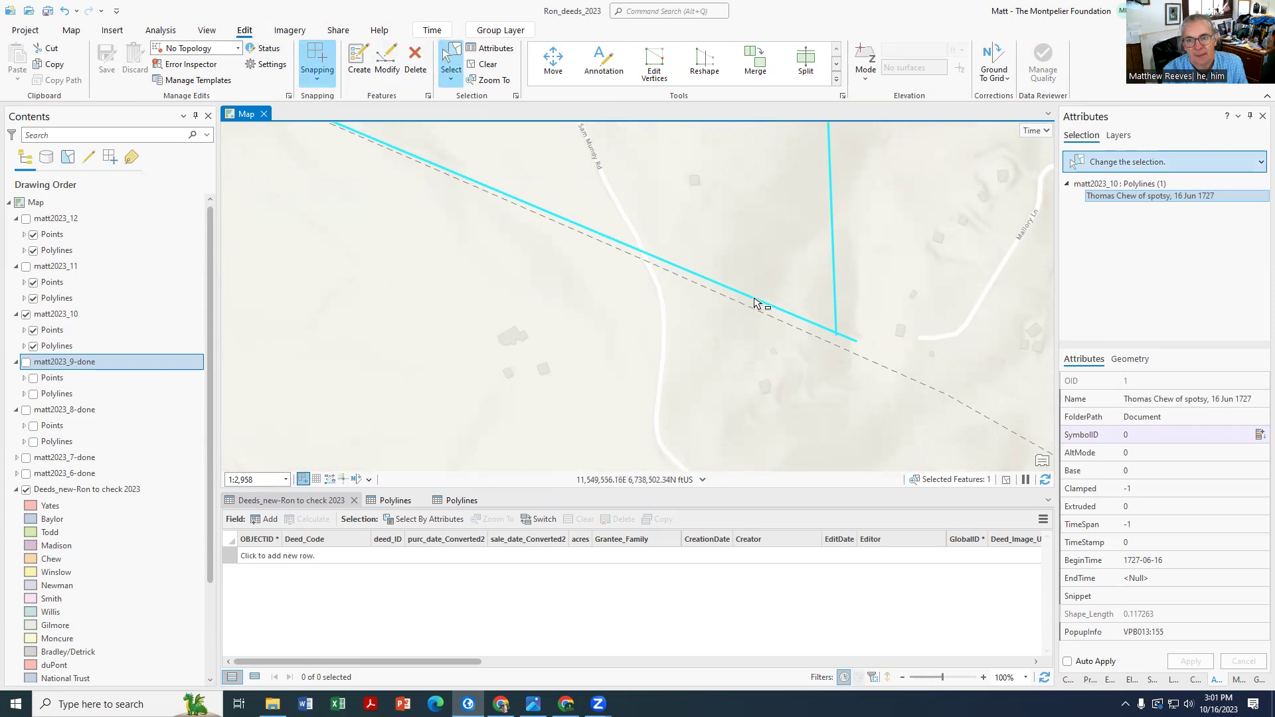
left_click(654, 68)
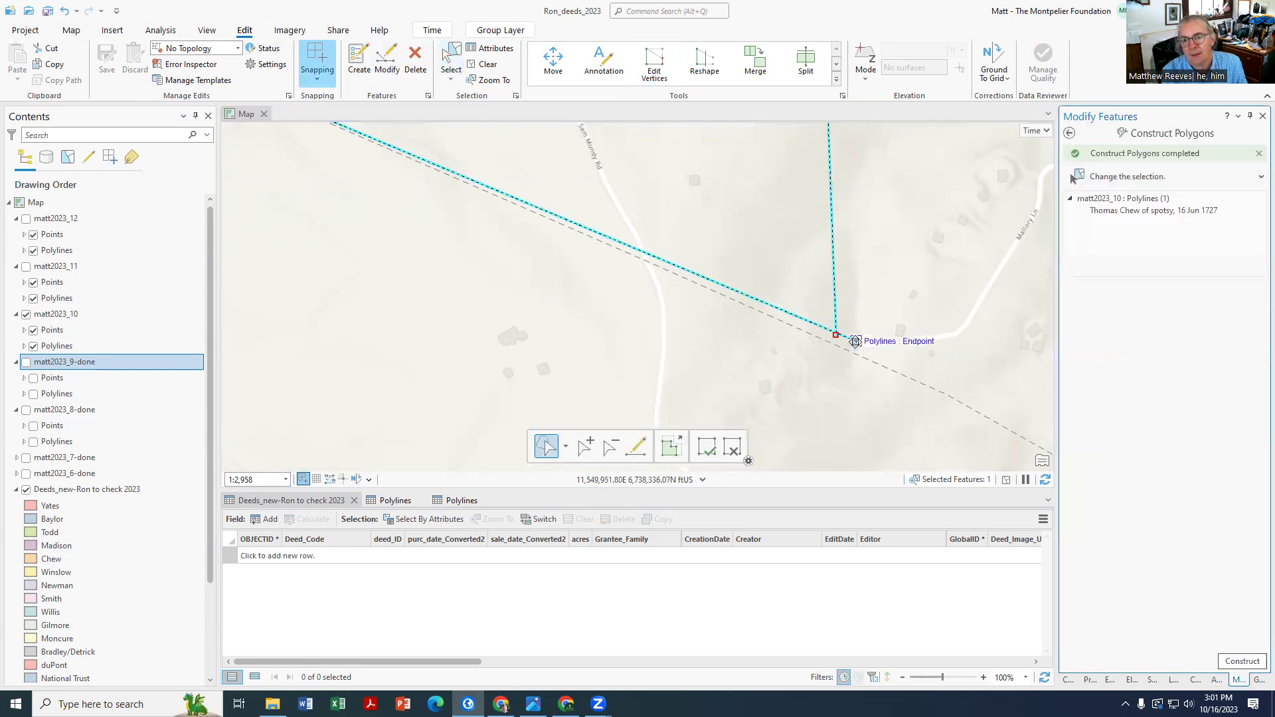
left_click_drag(853, 342, 837, 335)
scroll(836, 335, "up", 5)
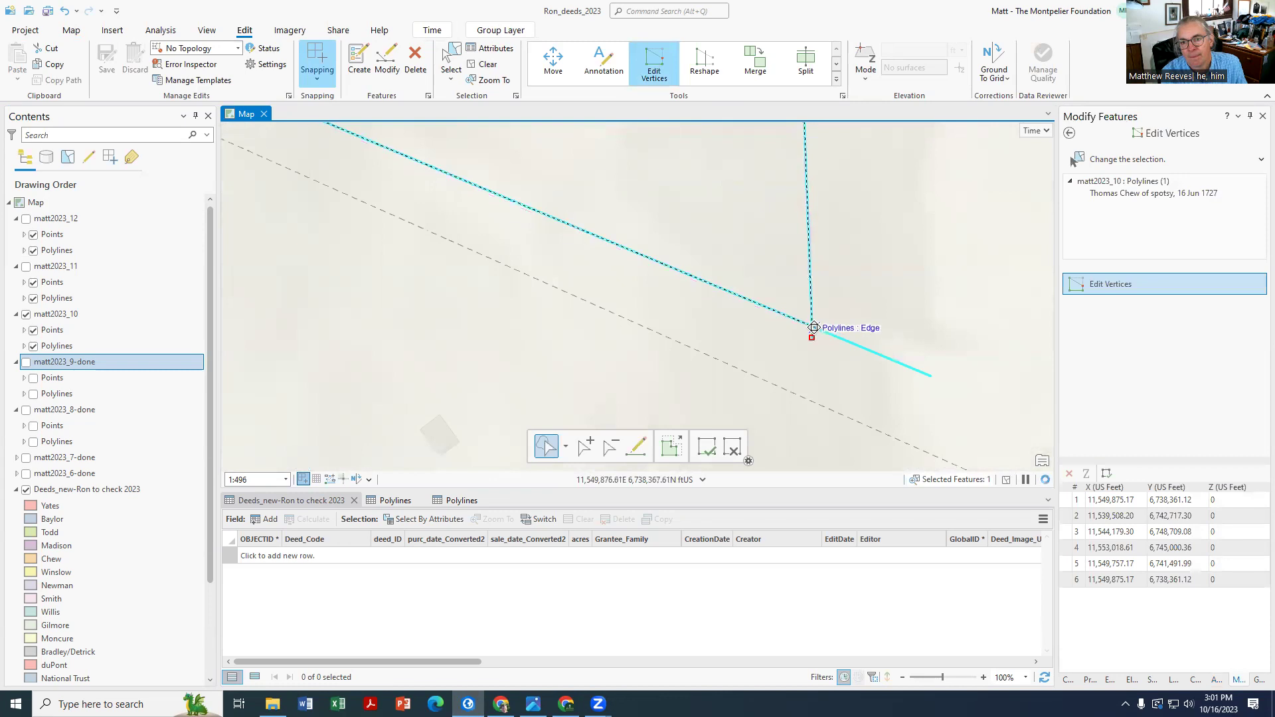
left_click_drag(812, 337, 812, 330)
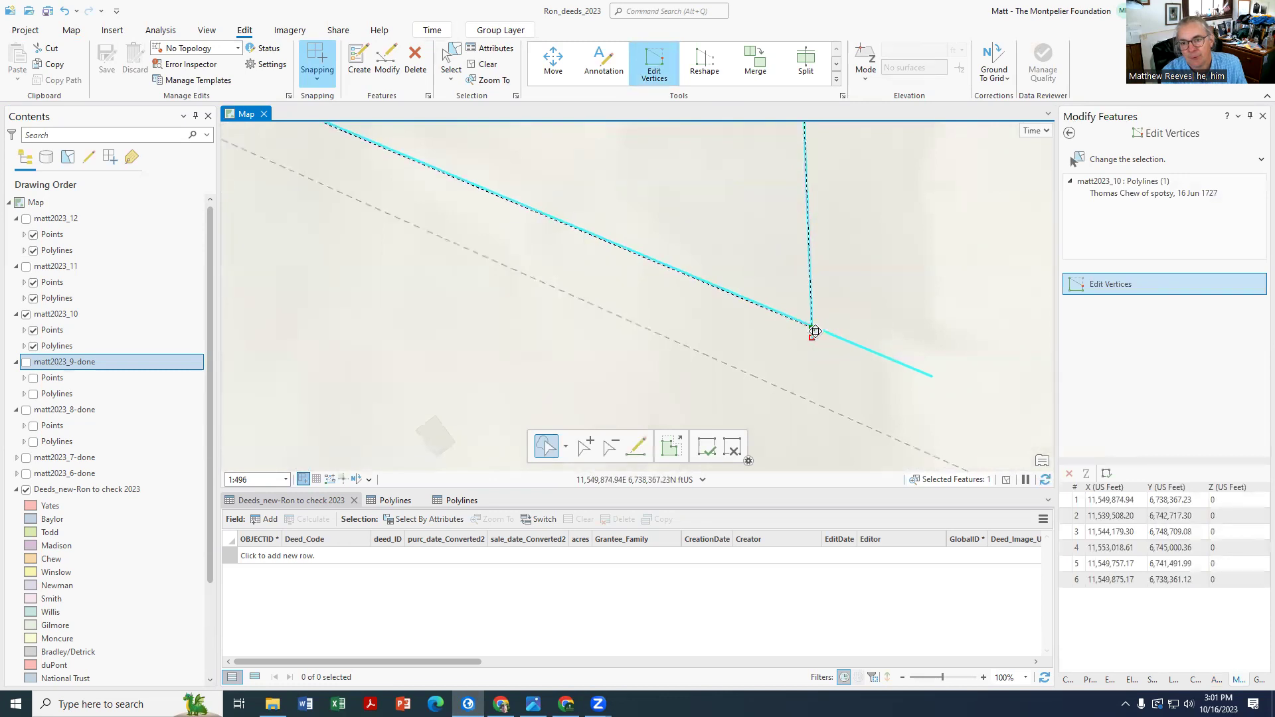
scroll(816, 368, "up", 2)
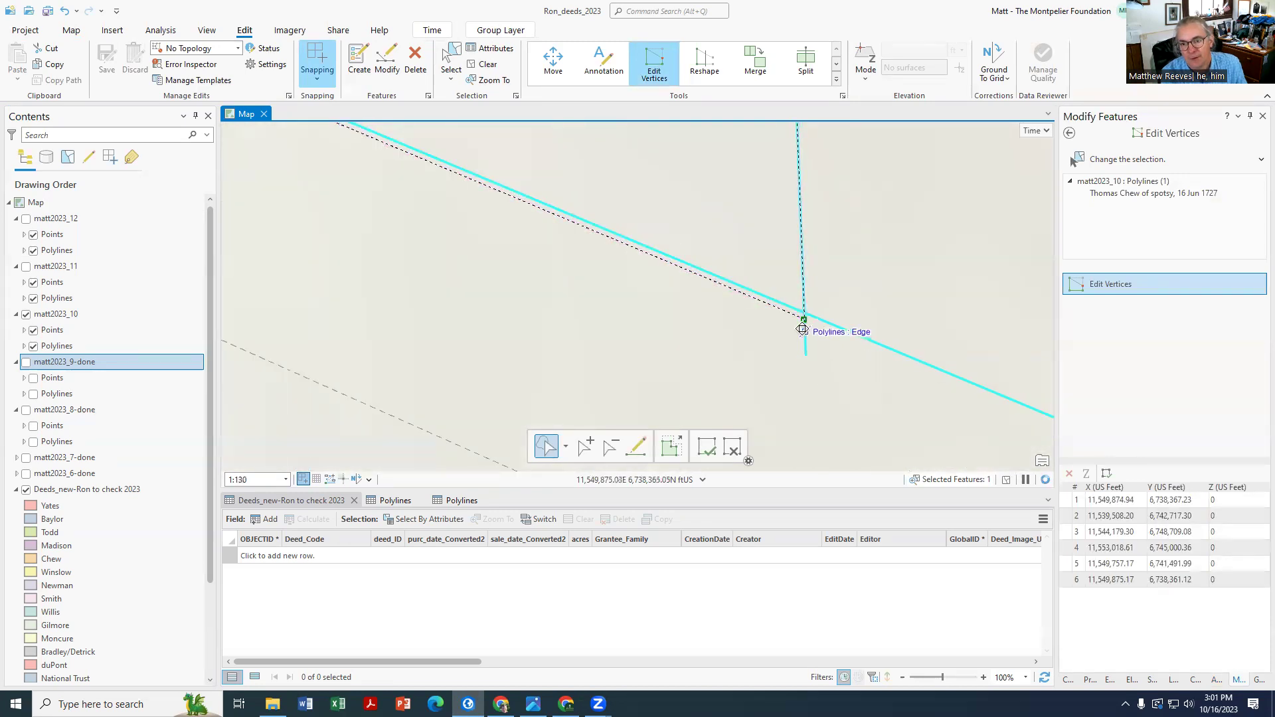
left_click_drag(804, 313, 803, 313)
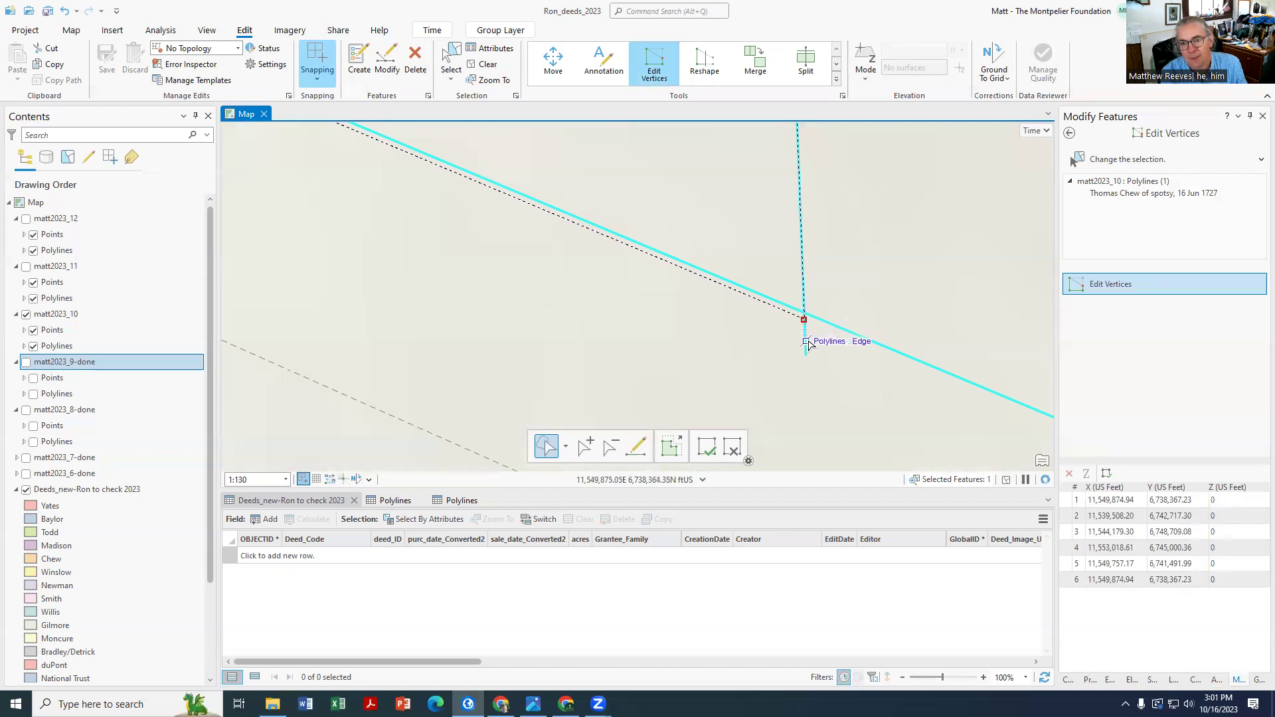
scroll(806, 319, "up", 2)
scroll(808, 322, "up", 2)
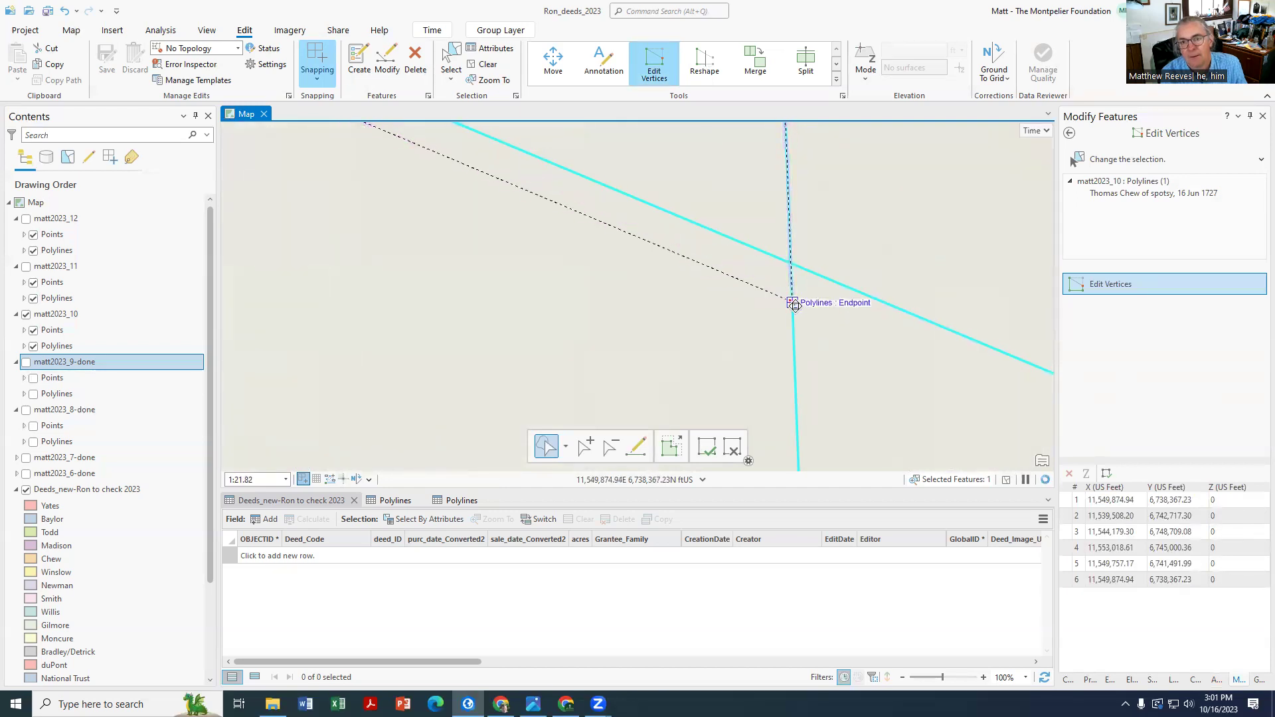
left_click_drag(792, 303, 791, 265)
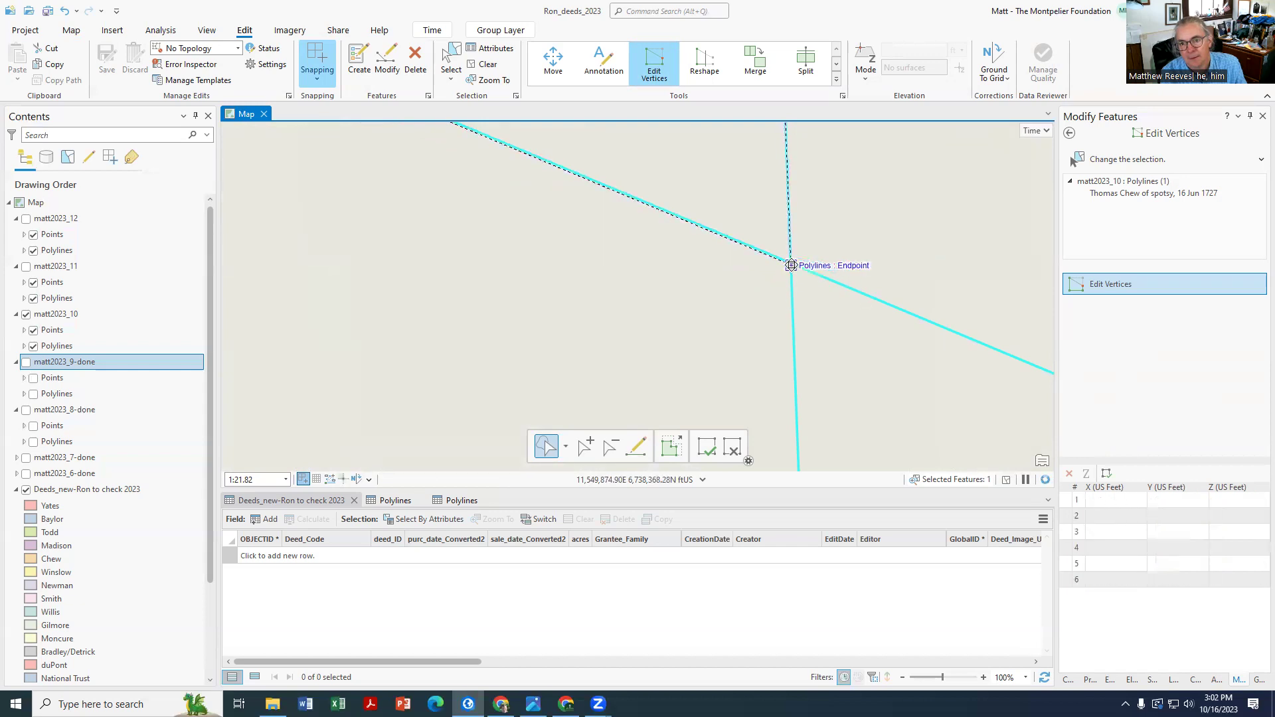
left_click(706, 449)
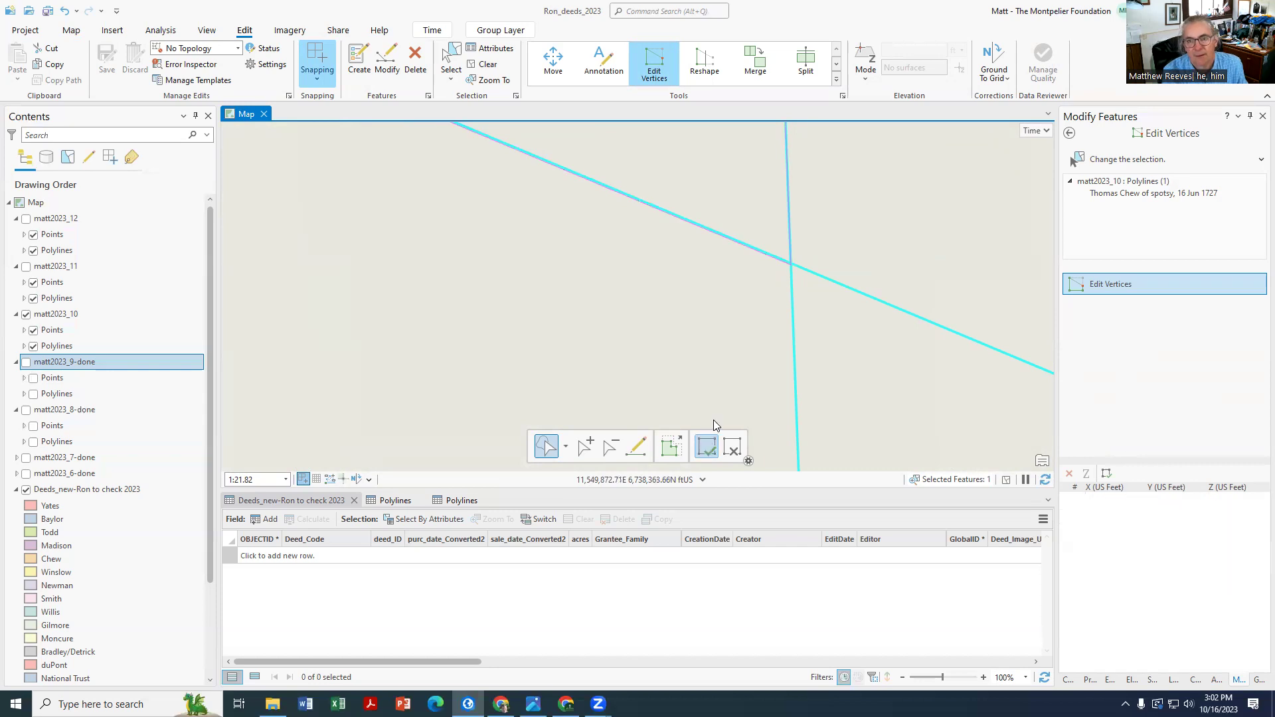
Move the John Douglass, 8 Aug 1769 line's endpoint onto the adjoining line and finish.
scroll(749, 333, "down", 5)
scroll(748, 332, "down", 5)
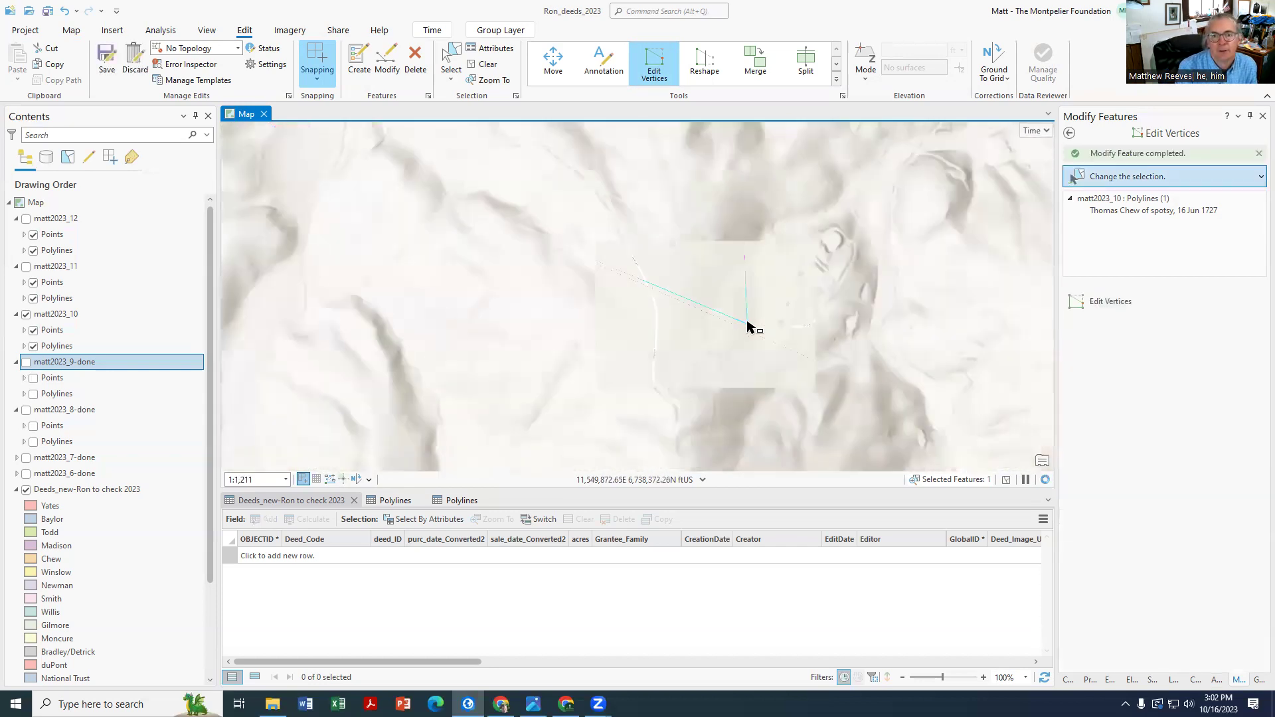
scroll(739, 222, "up", 5)
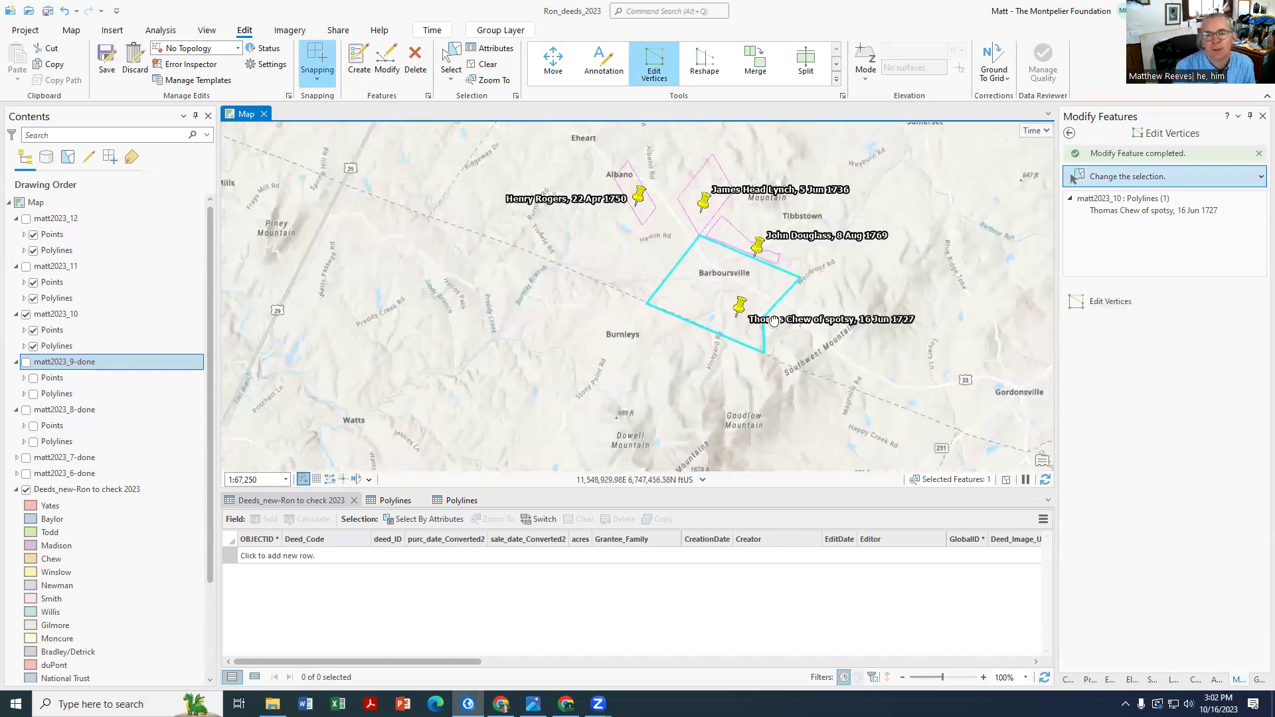
scroll(768, 454, "up", 5)
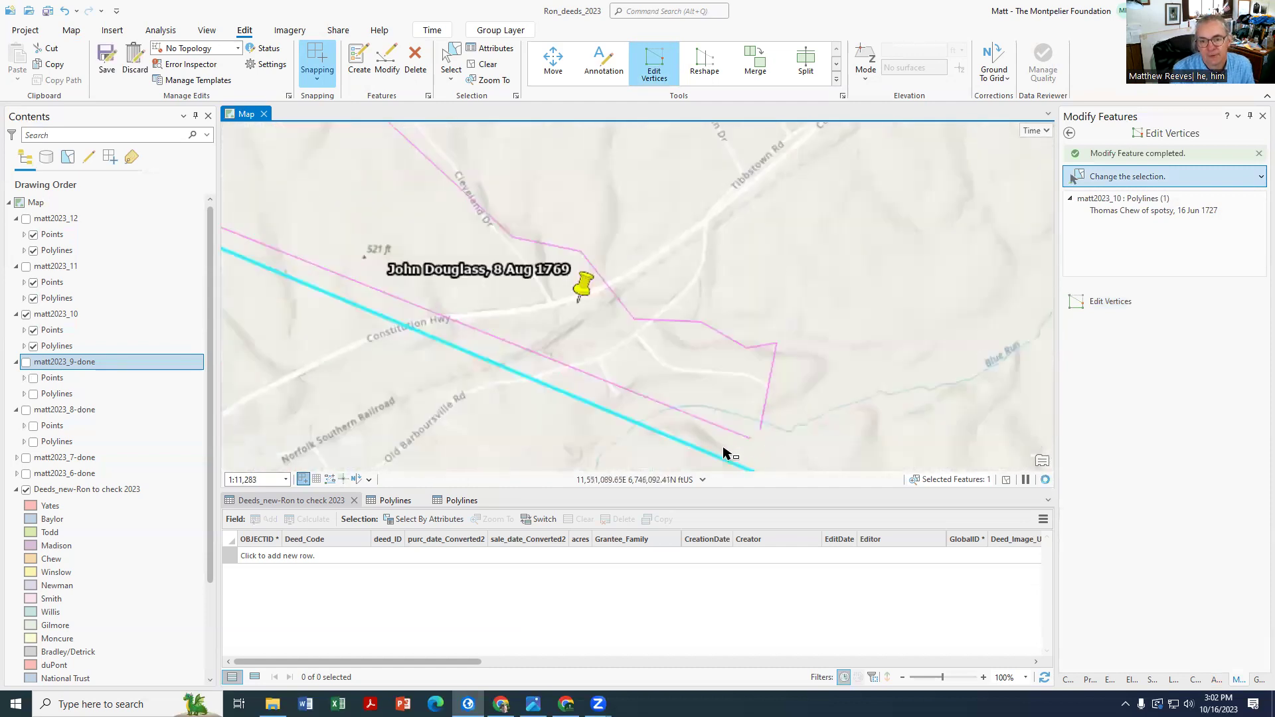
left_click(665, 398)
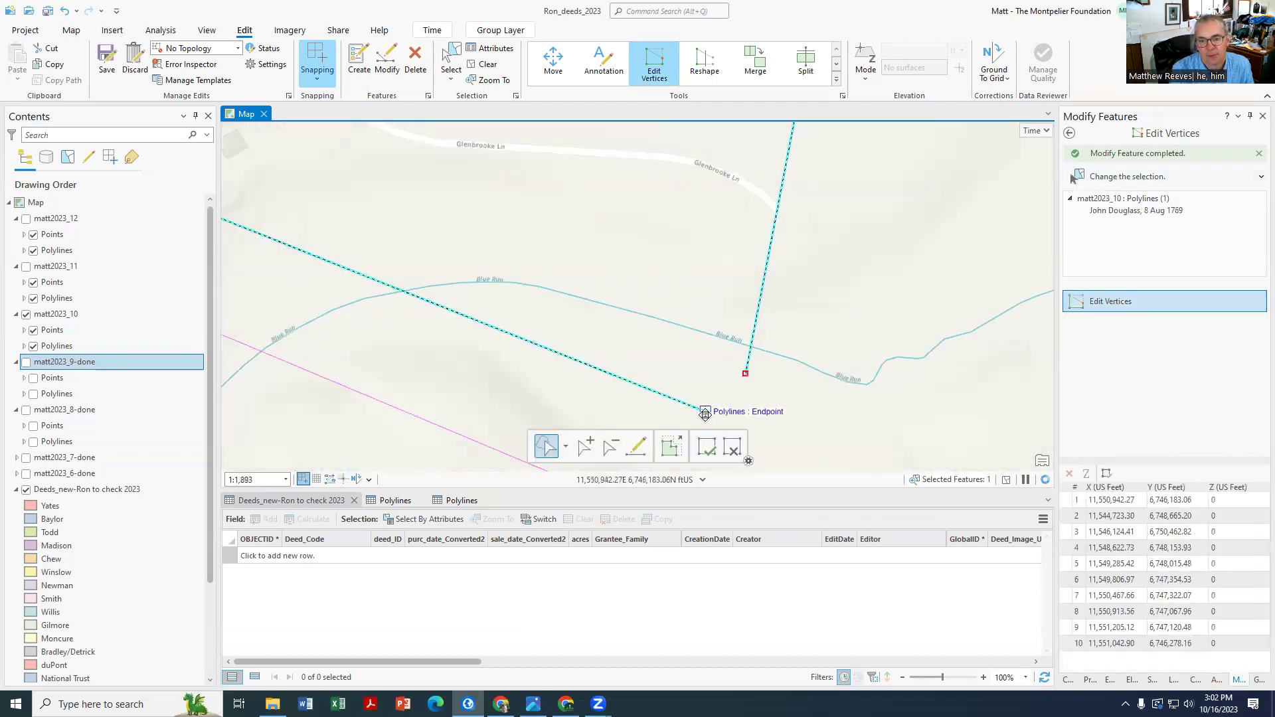
left_click_drag(707, 412, 735, 423)
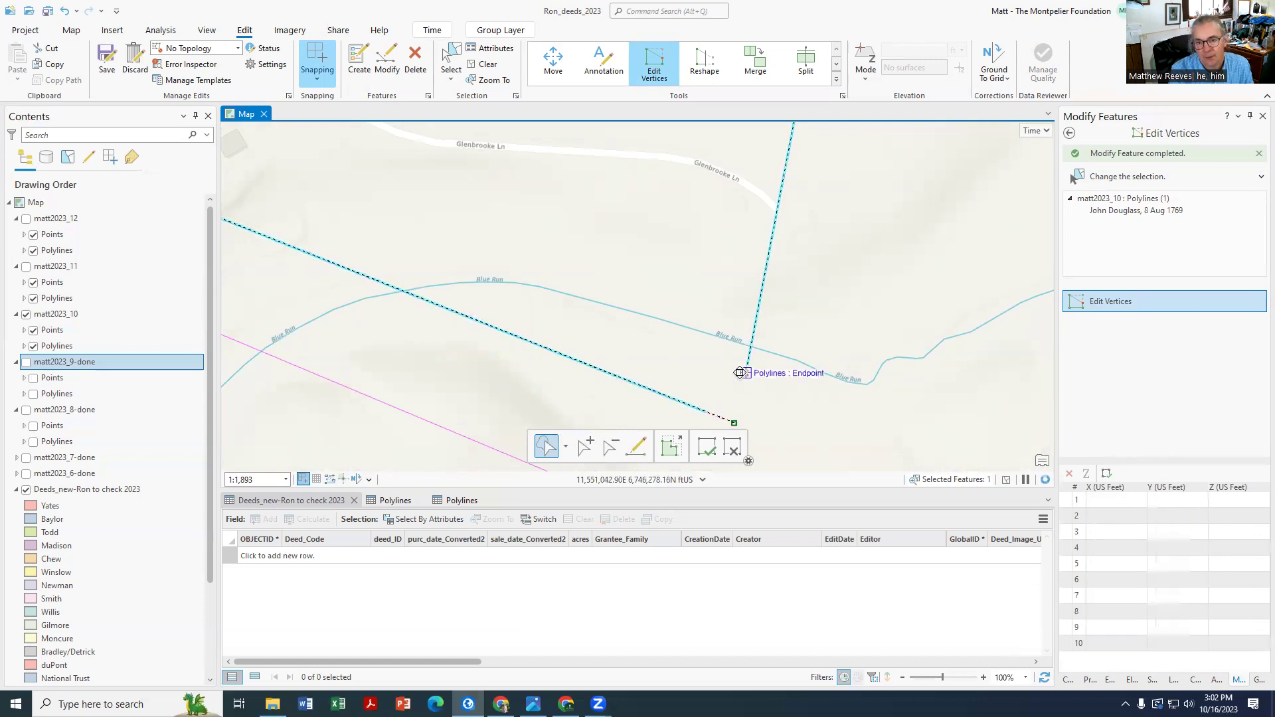
left_click_drag(745, 374, 735, 421)
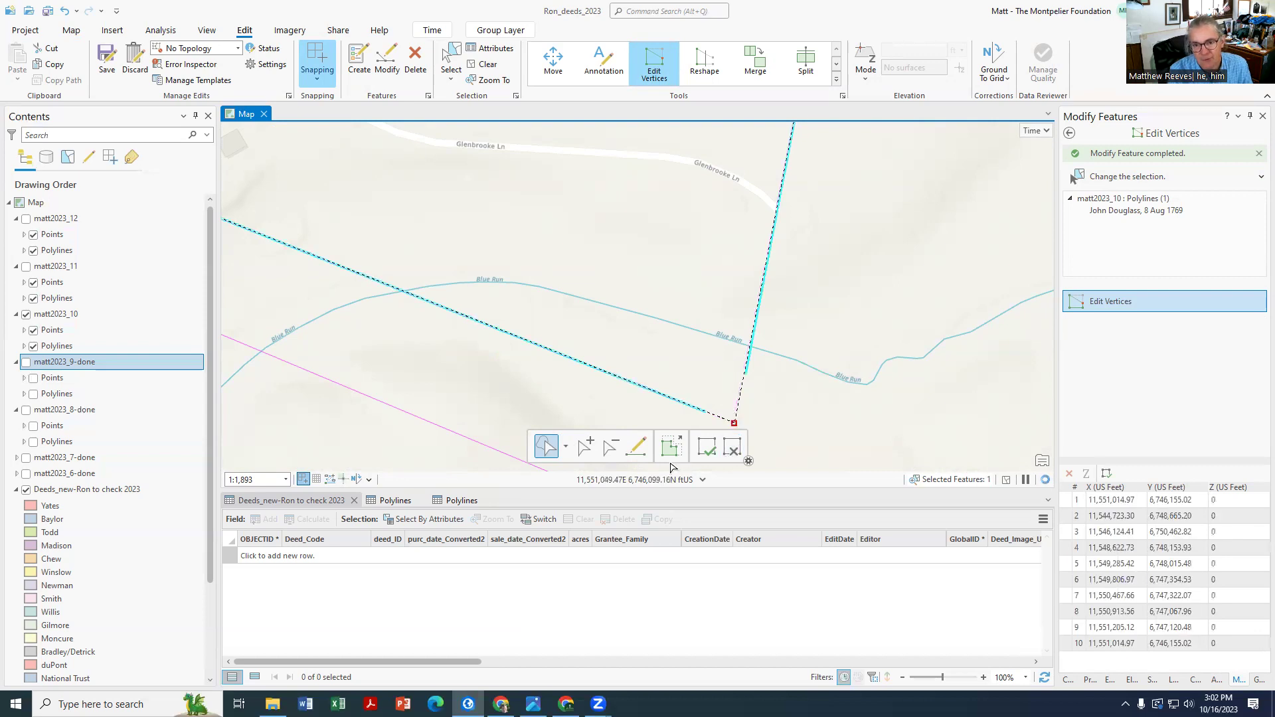
left_click(706, 447)
Pan and zoom to fit all the deed parcels around Barboursville into view.
scroll(706, 366, "down", 5)
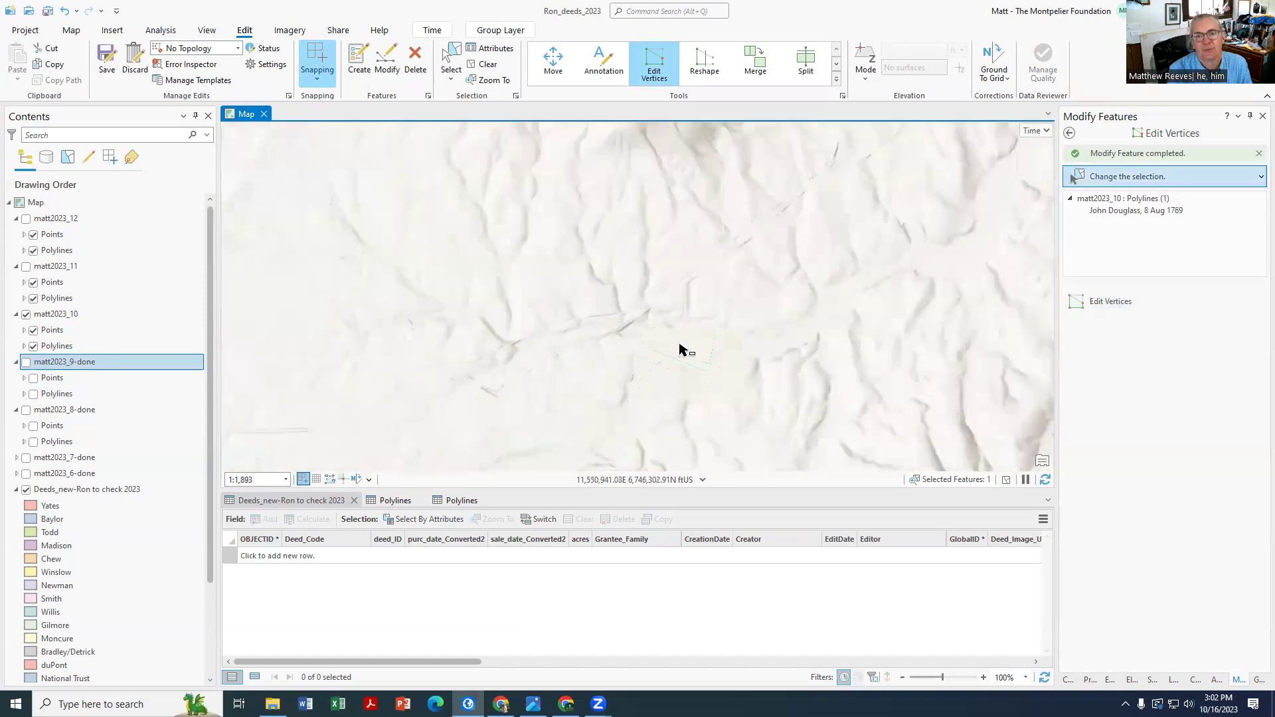
scroll(483, 392, "up", 1)
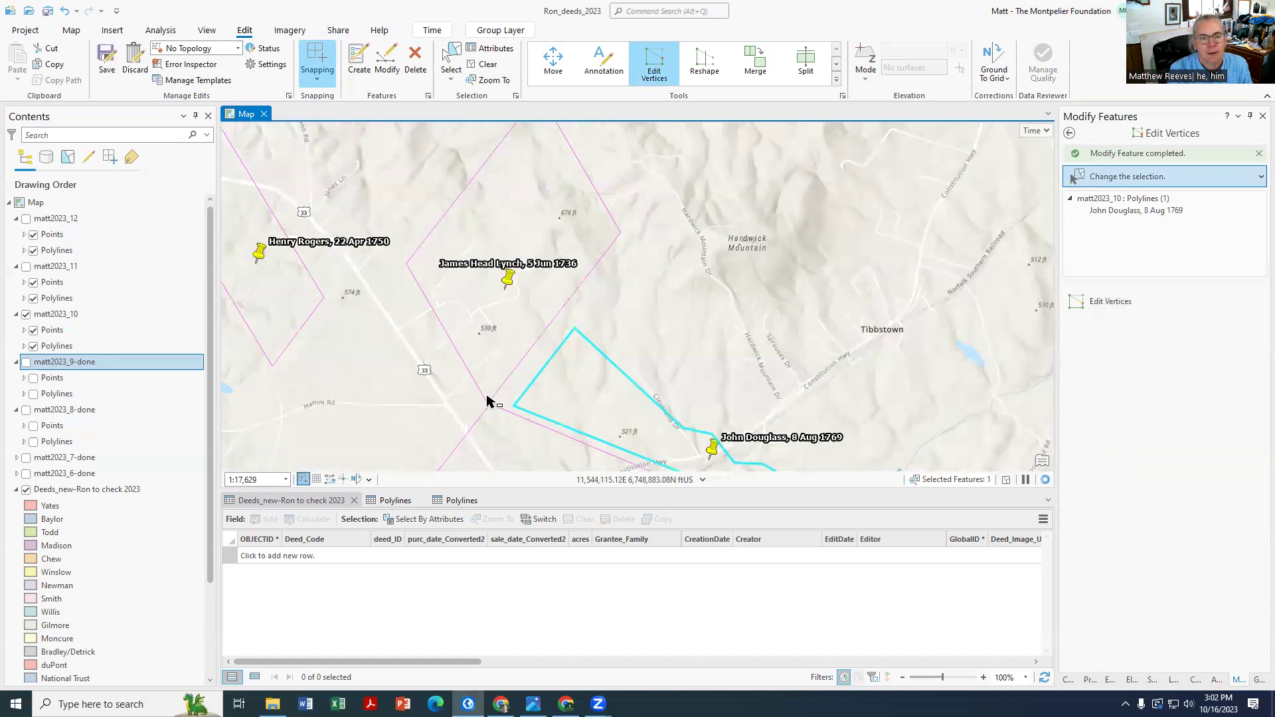
scroll(489, 396, "up", 4)
scroll(511, 324, "down", 4)
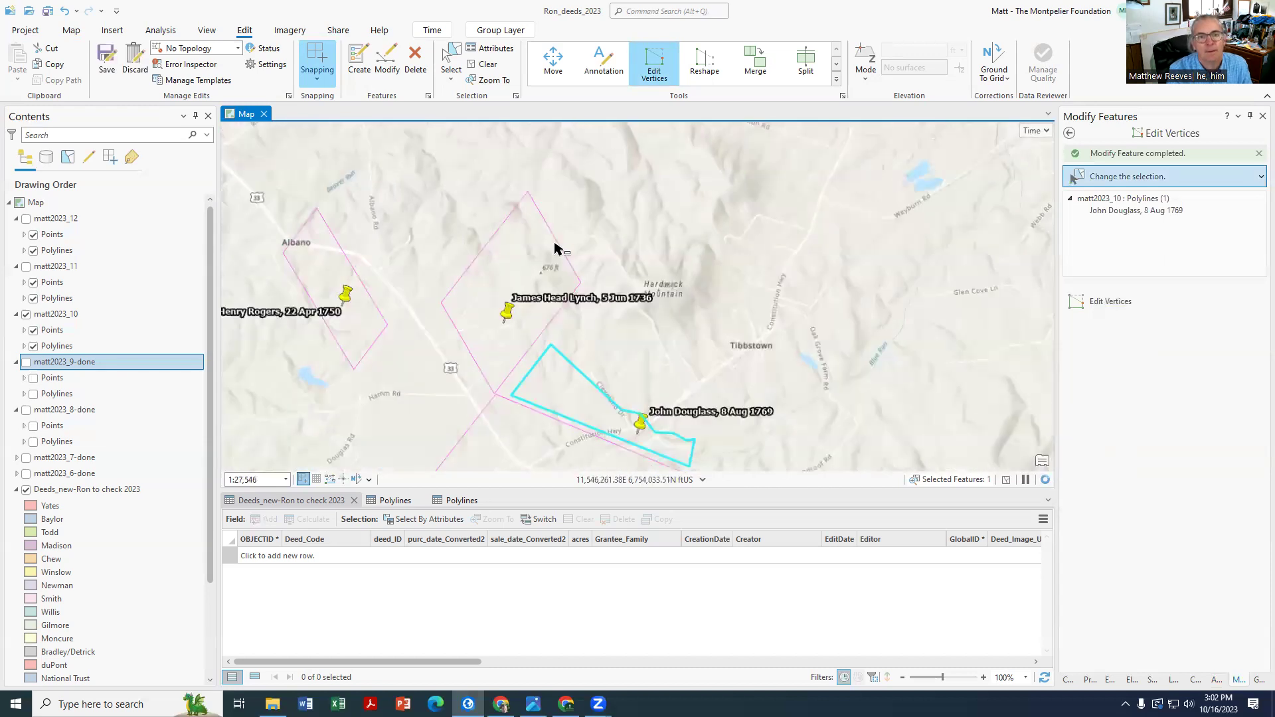
scroll(638, 399, "up", 2)
left_click_drag(483, 231, 888, 128)
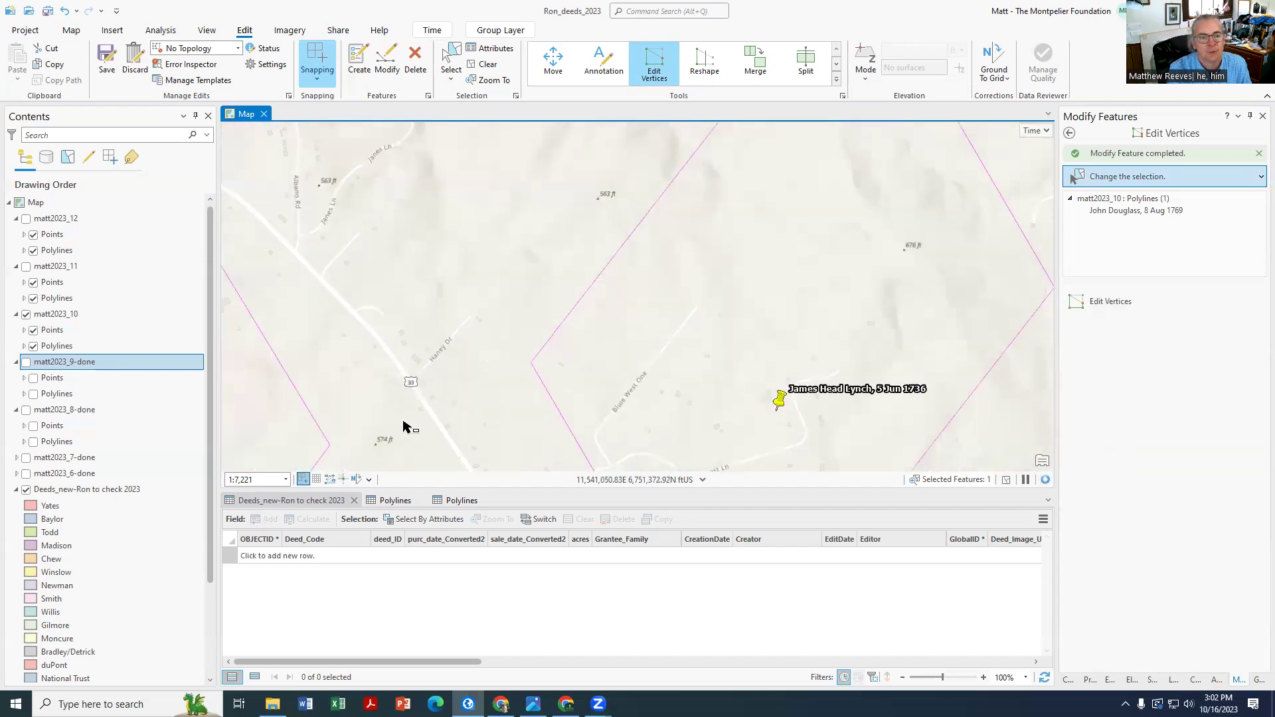
scroll(342, 421, "down", 3)
scroll(492, 392, "up", 2)
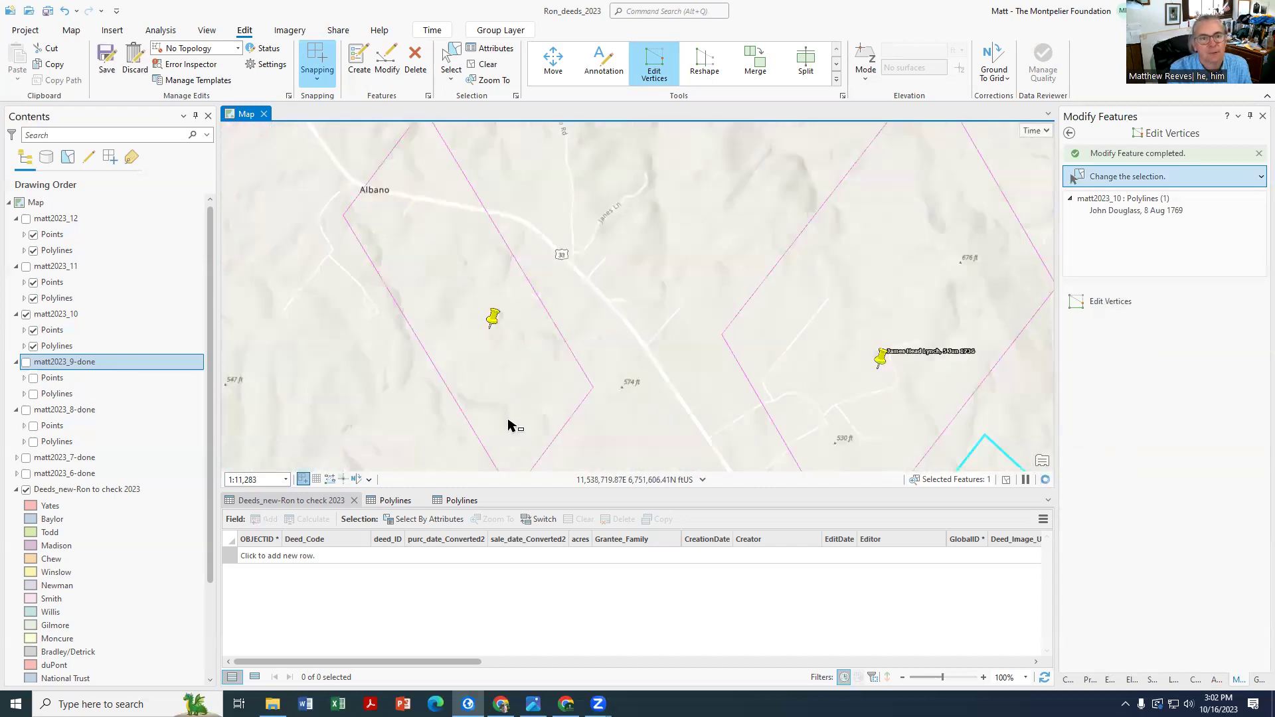
mouse_move(507, 425)
left_mouse_down()
mouse_move(518, 341)
mouse_move(518, 410)
left_mouse_up()
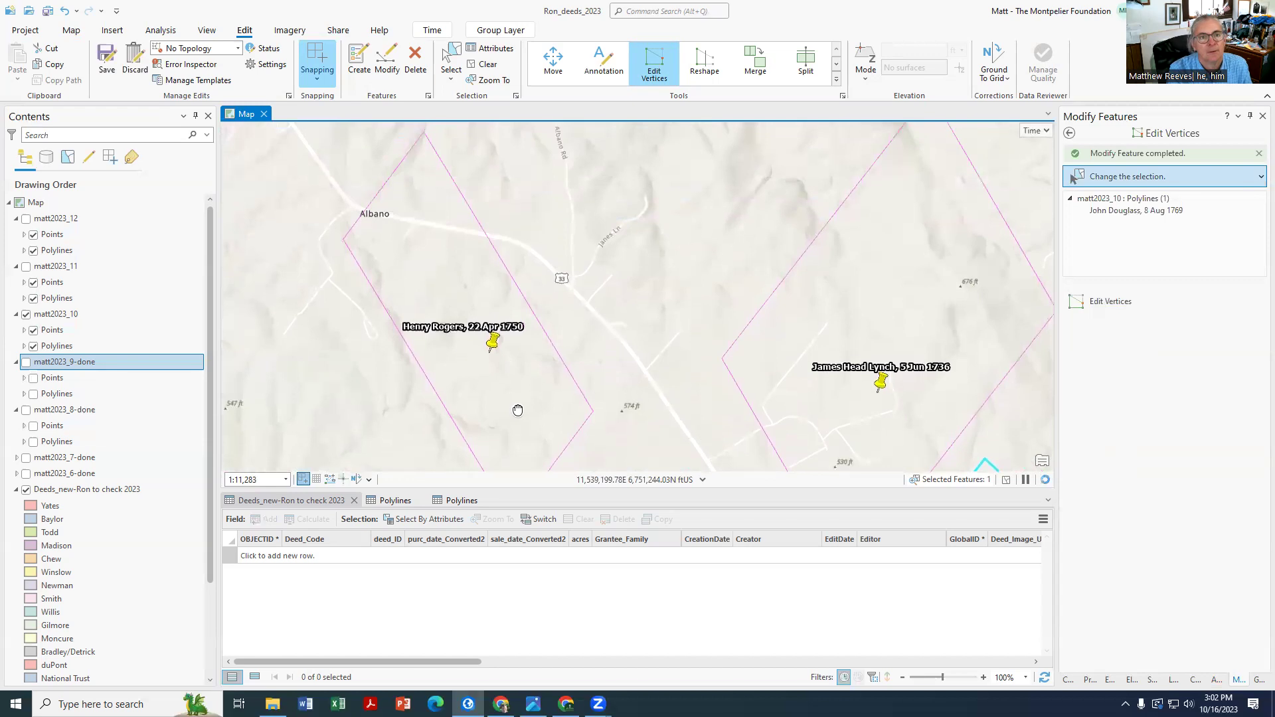
scroll(529, 387, "down", 4)
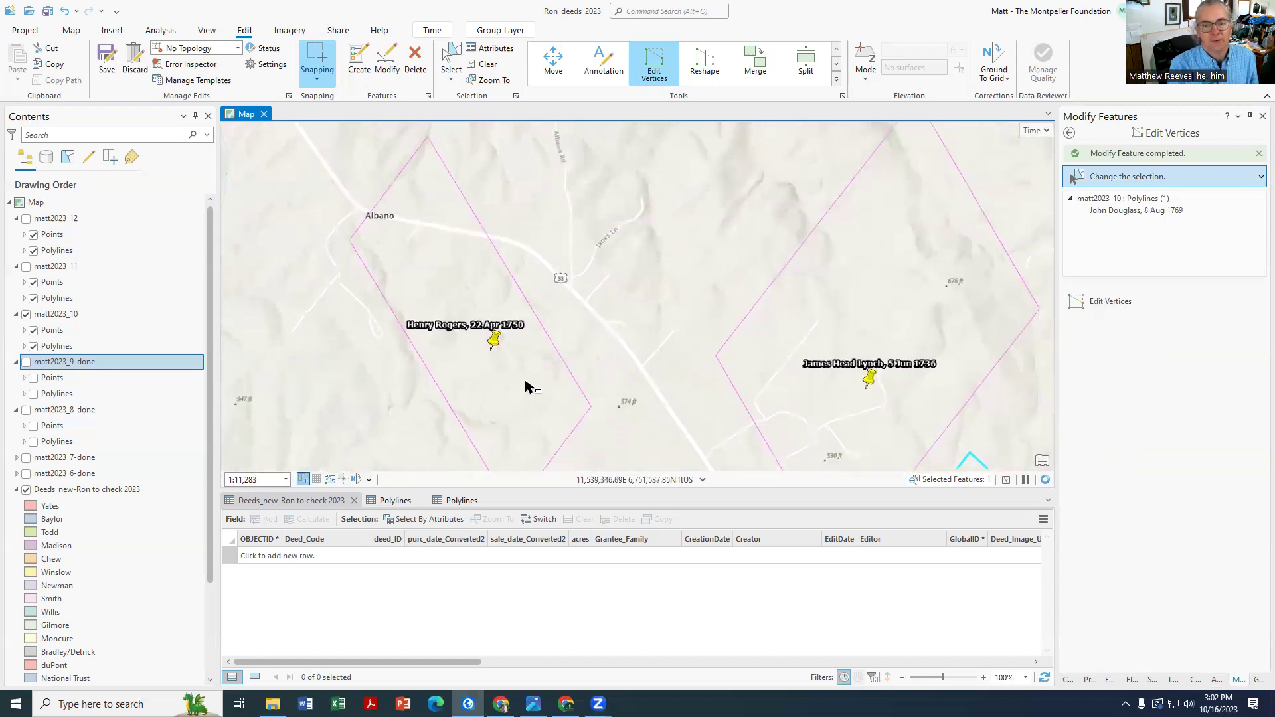
left_click_drag(572, 293, 531, 162)
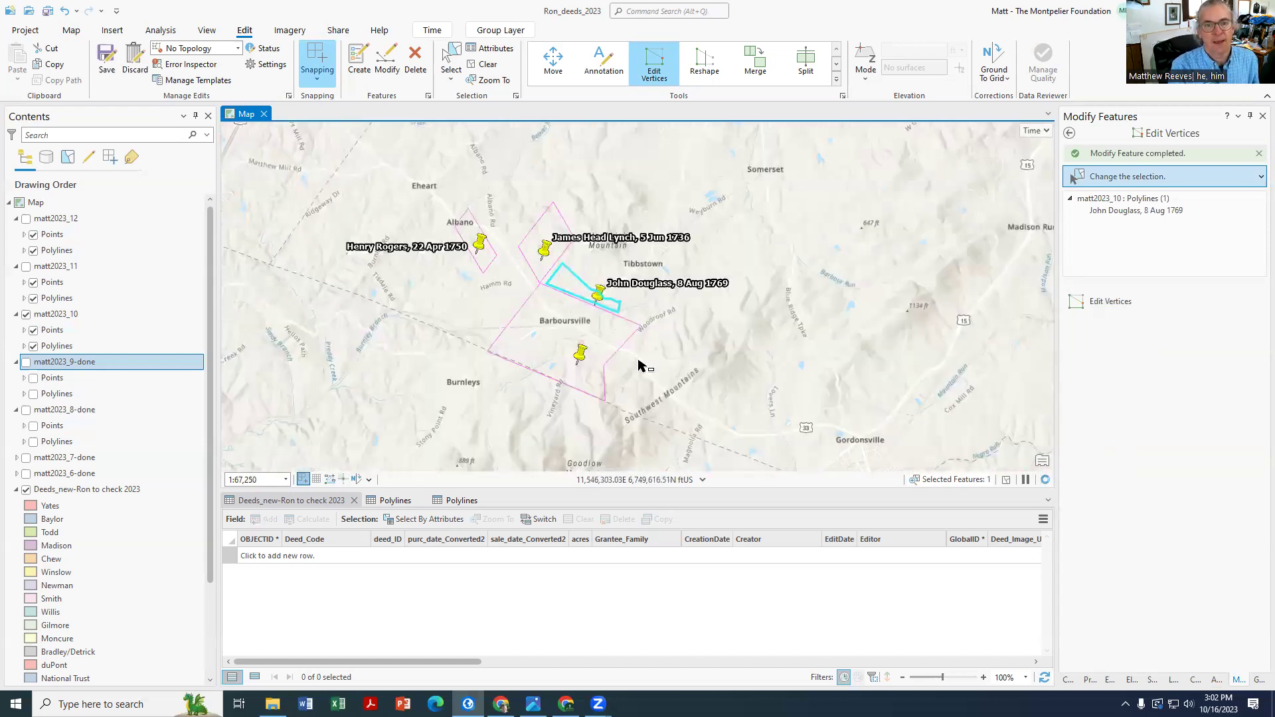
Hide the matt2023_10 points and box-select all four deed polylines.
left_click(455, 56)
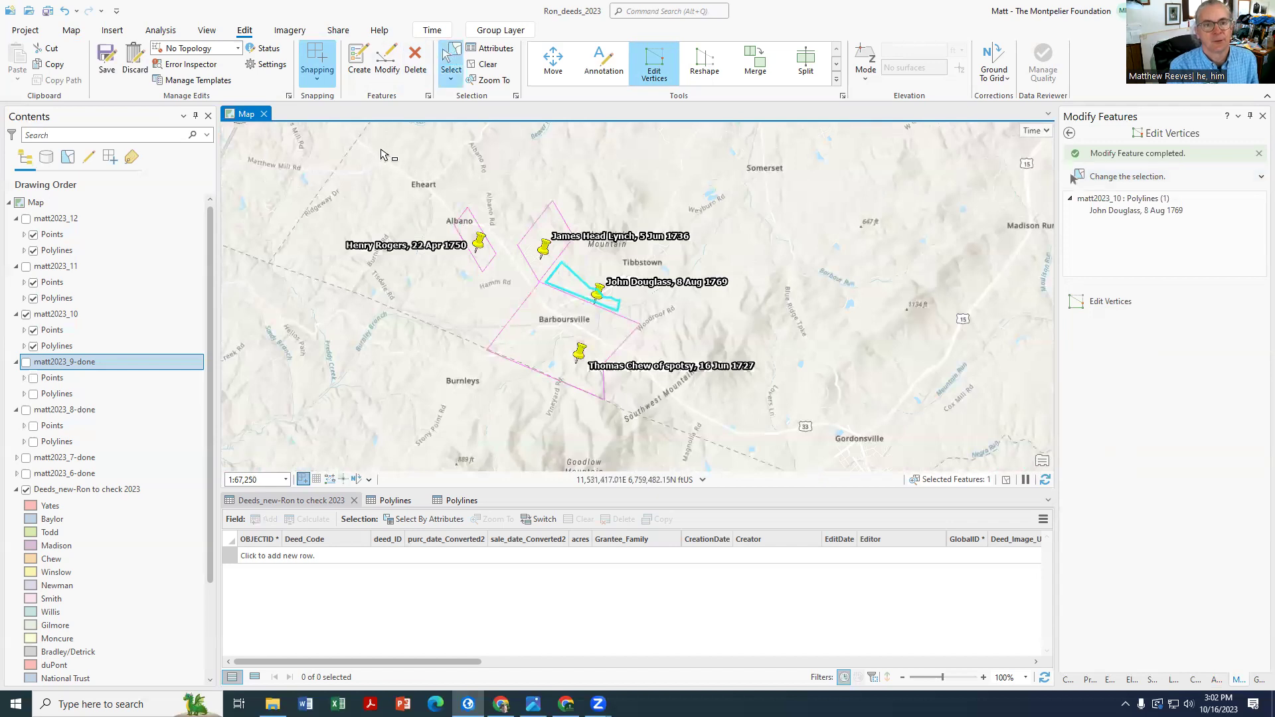
left_click_drag(392, 163, 505, 234)
left_click(33, 331)
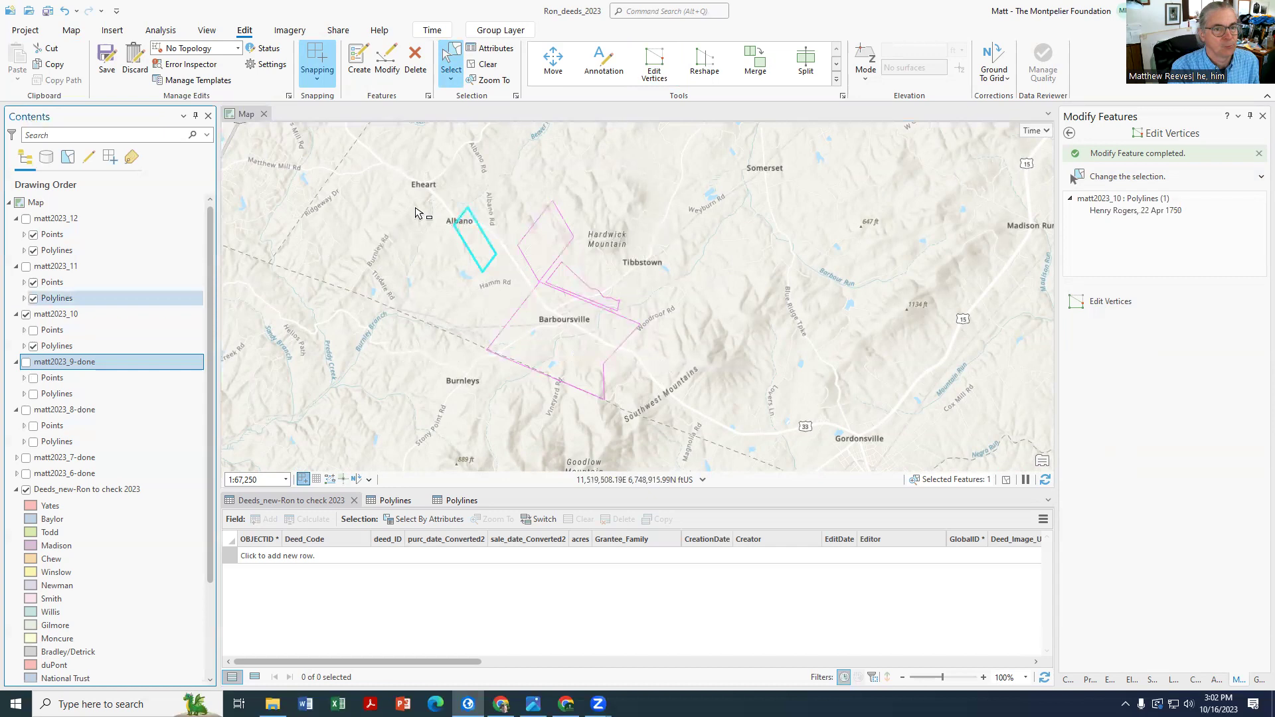
left_click_drag(434, 176, 672, 429)
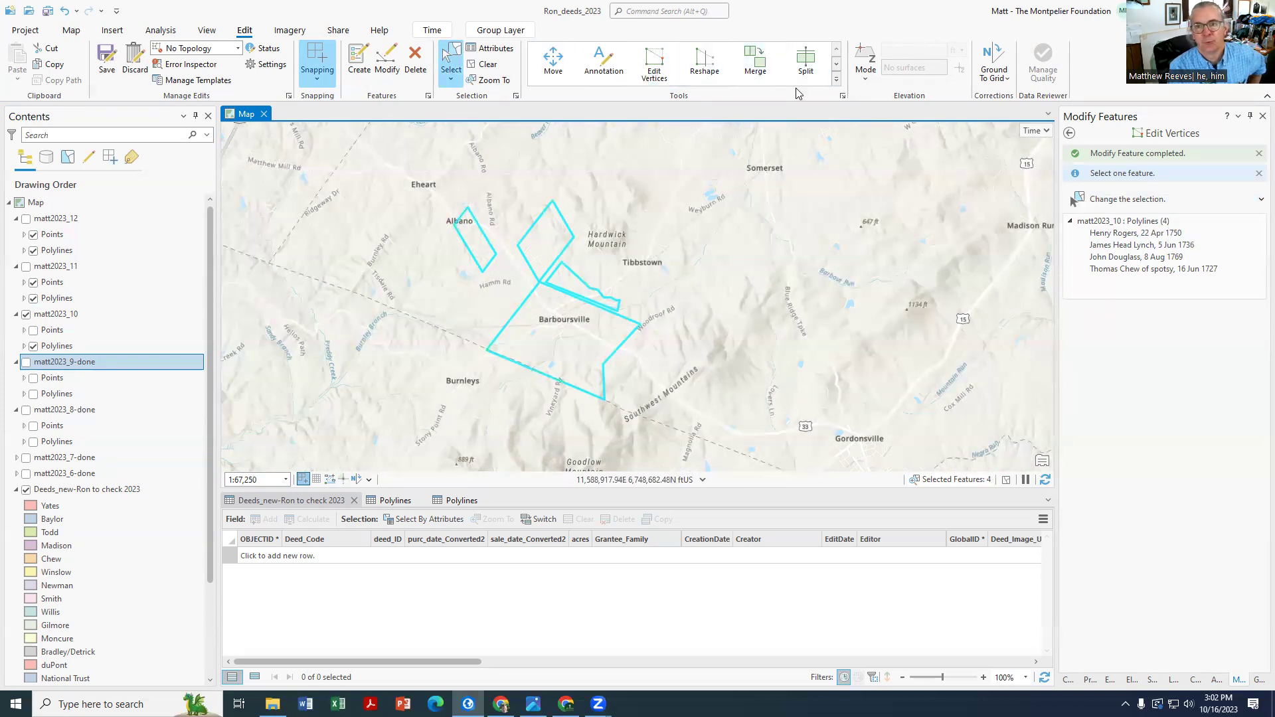
Build Yates polygons 56–59 from the selected lines with Construct Polygons, then save.
left_click(838, 85)
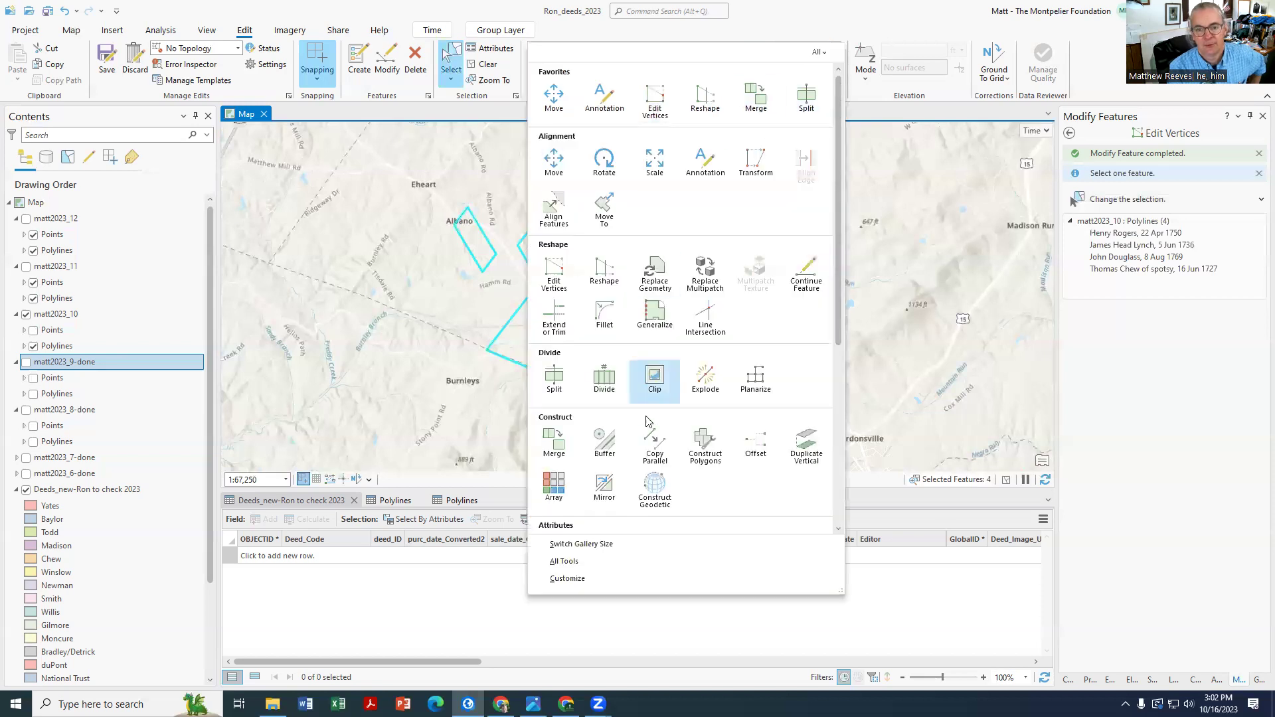
left_click(703, 446)
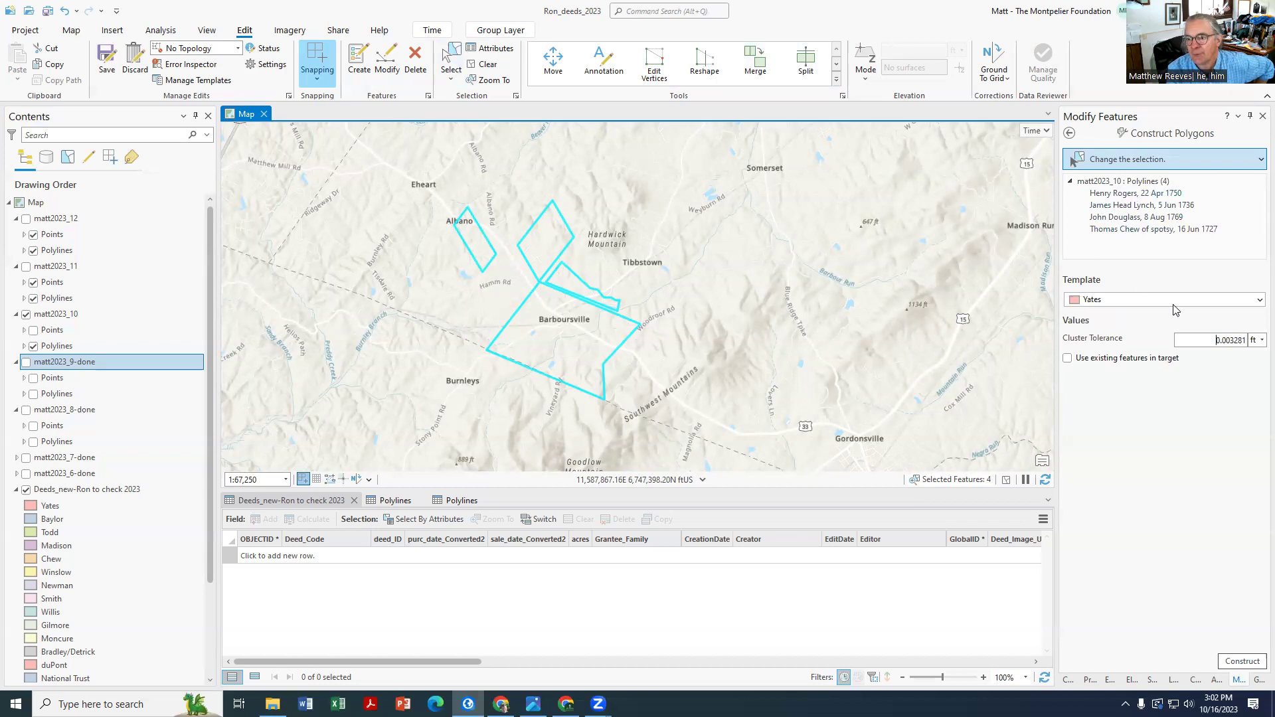
left_click(1242, 662)
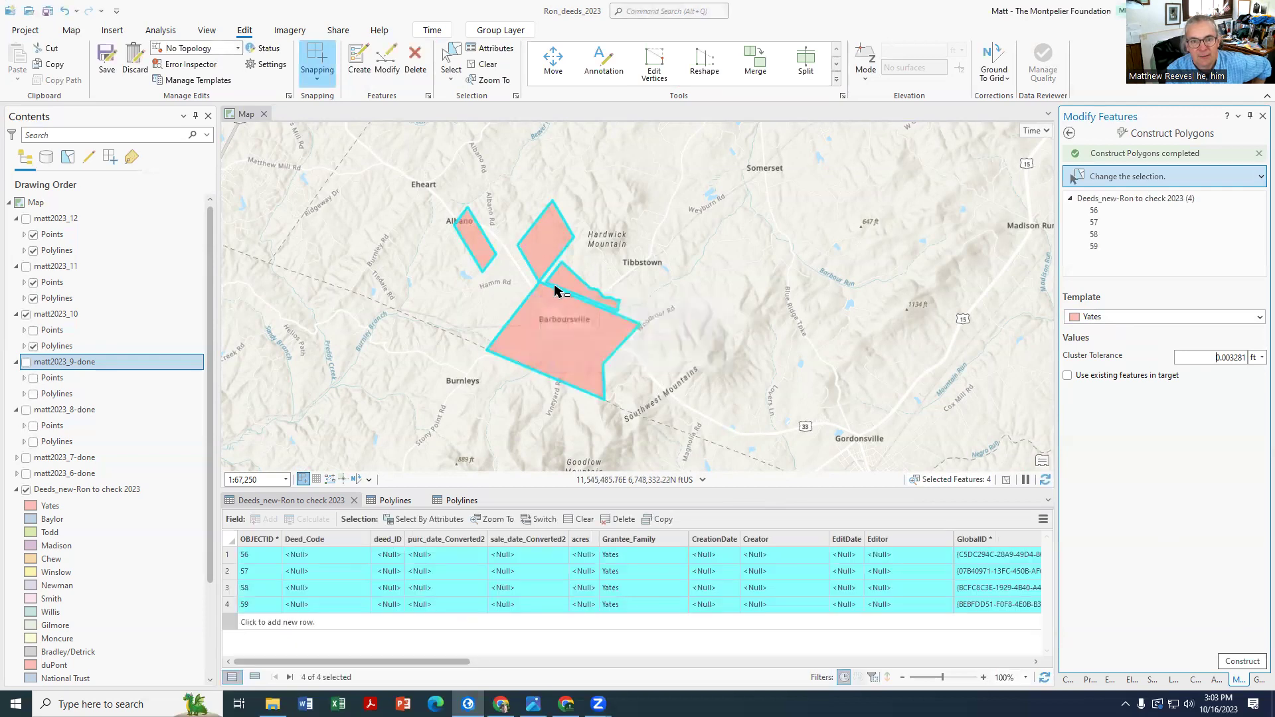
left_click(108, 58)
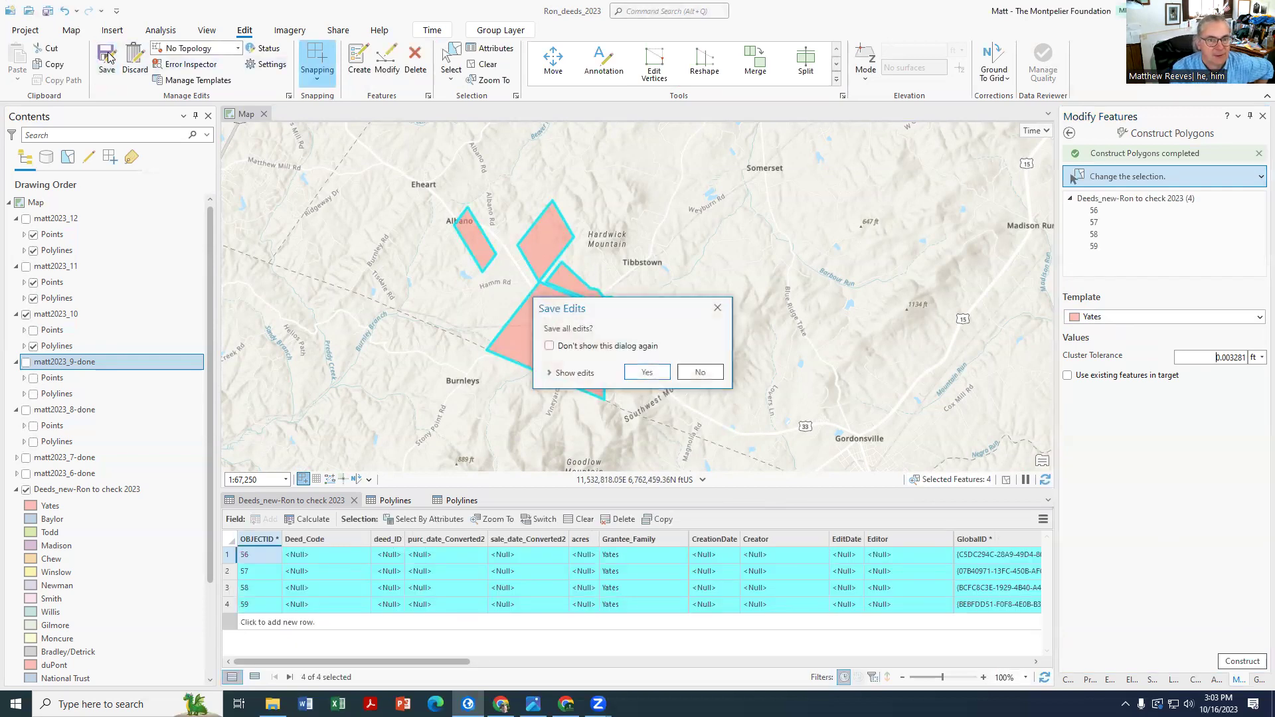
Confirm saving the edits and bring up the Deeds_new-Ron to check 2023 table.
left_click(648, 372)
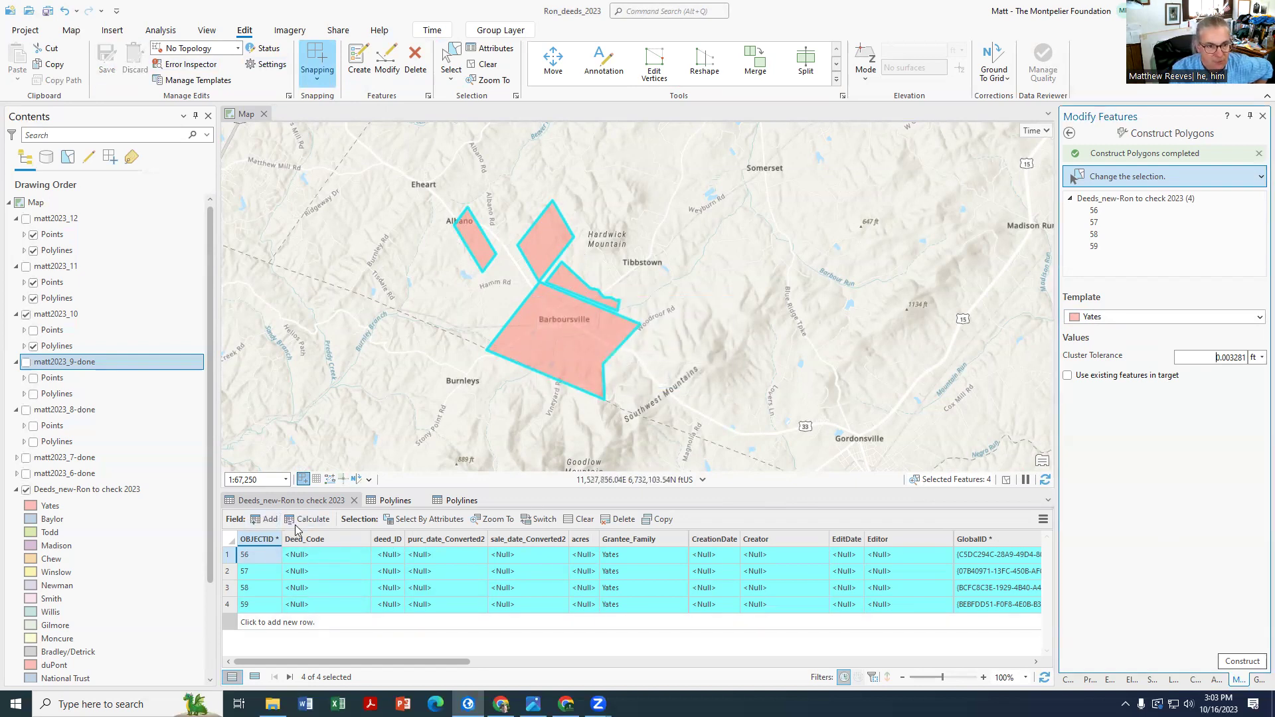
left_click(265, 510)
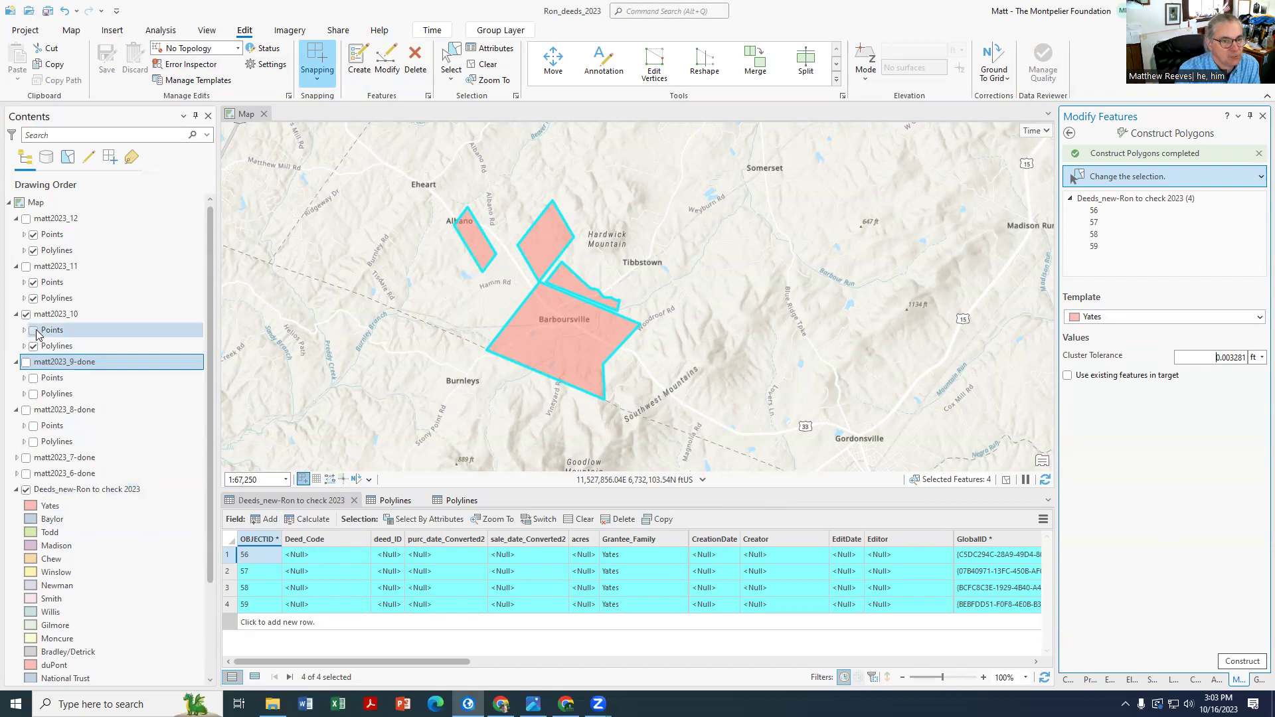
Show the matt2023_10 points labelled by PopupInfo, then pick record 56's Deed_Code cell.
left_click(33, 330)
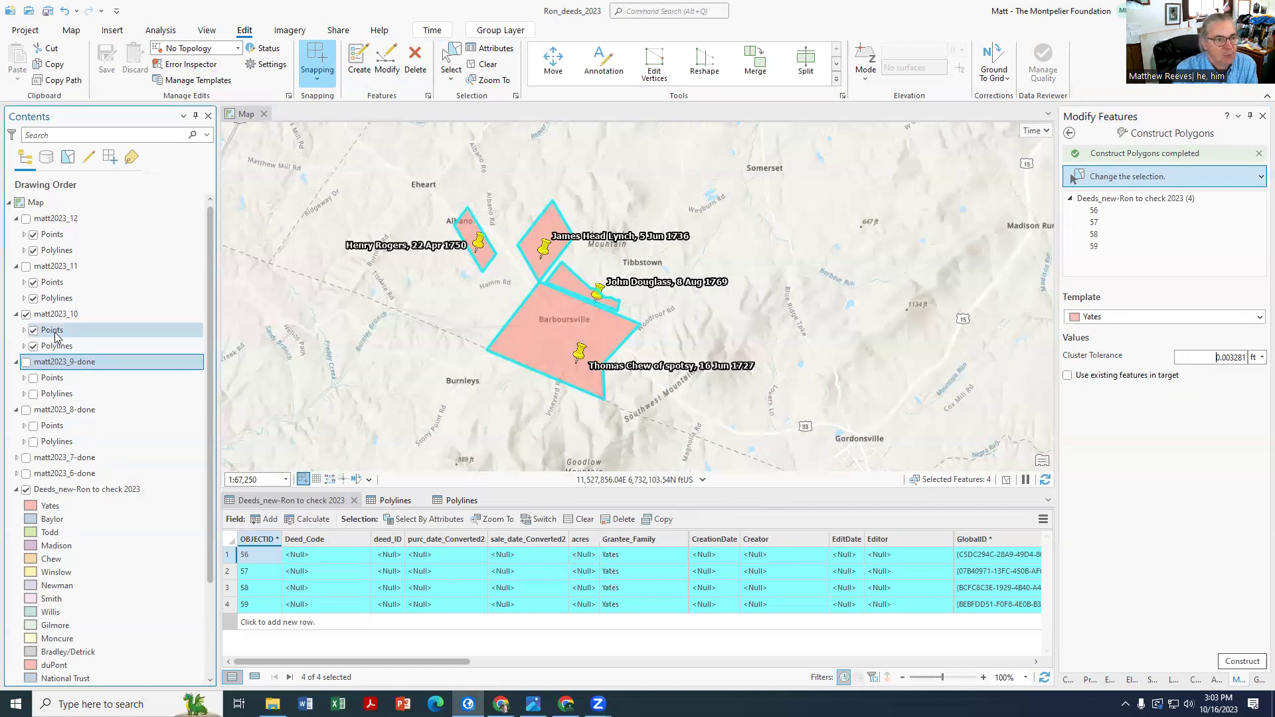
left_click(55, 333)
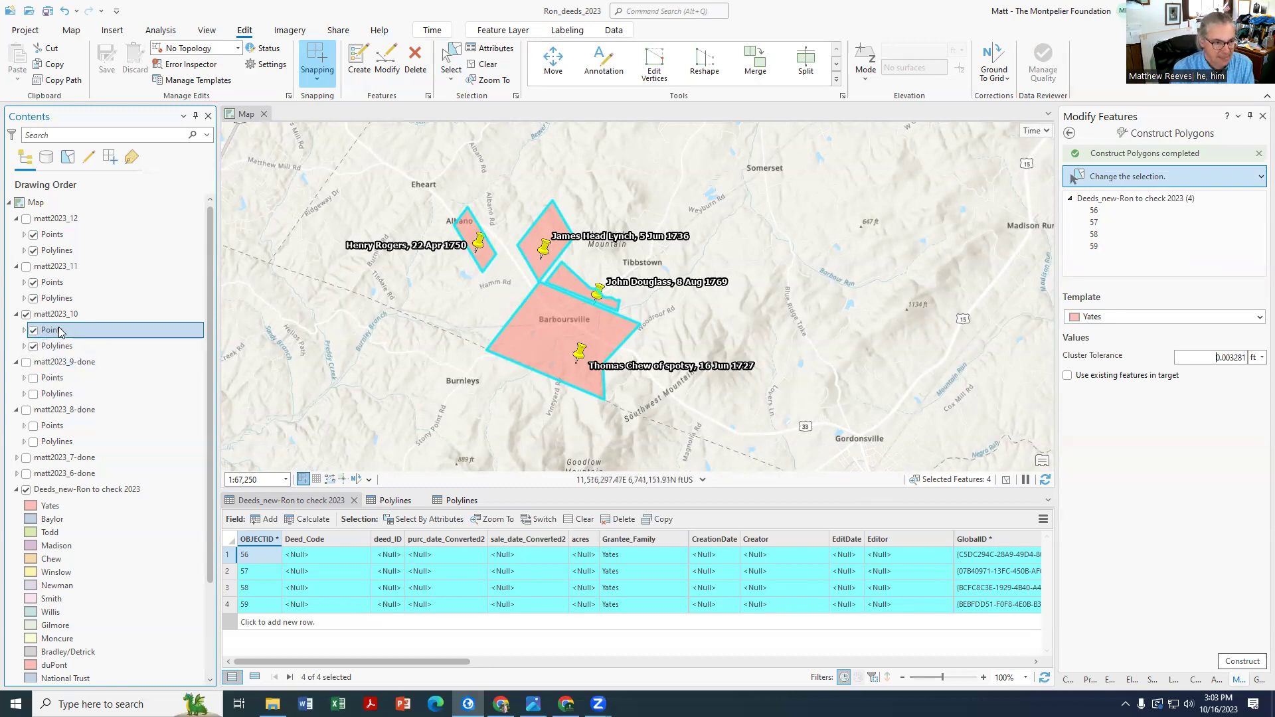
left_click(568, 30)
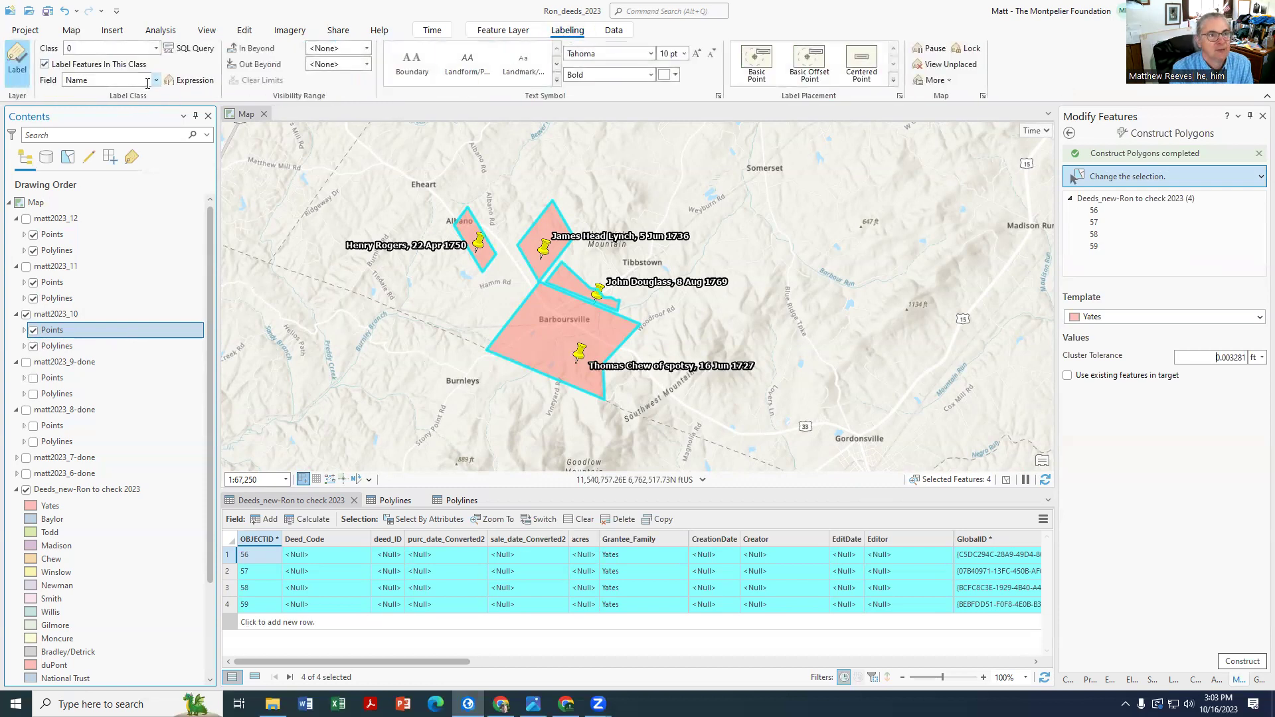
left_click(157, 81)
scroll(119, 120, "down", 3)
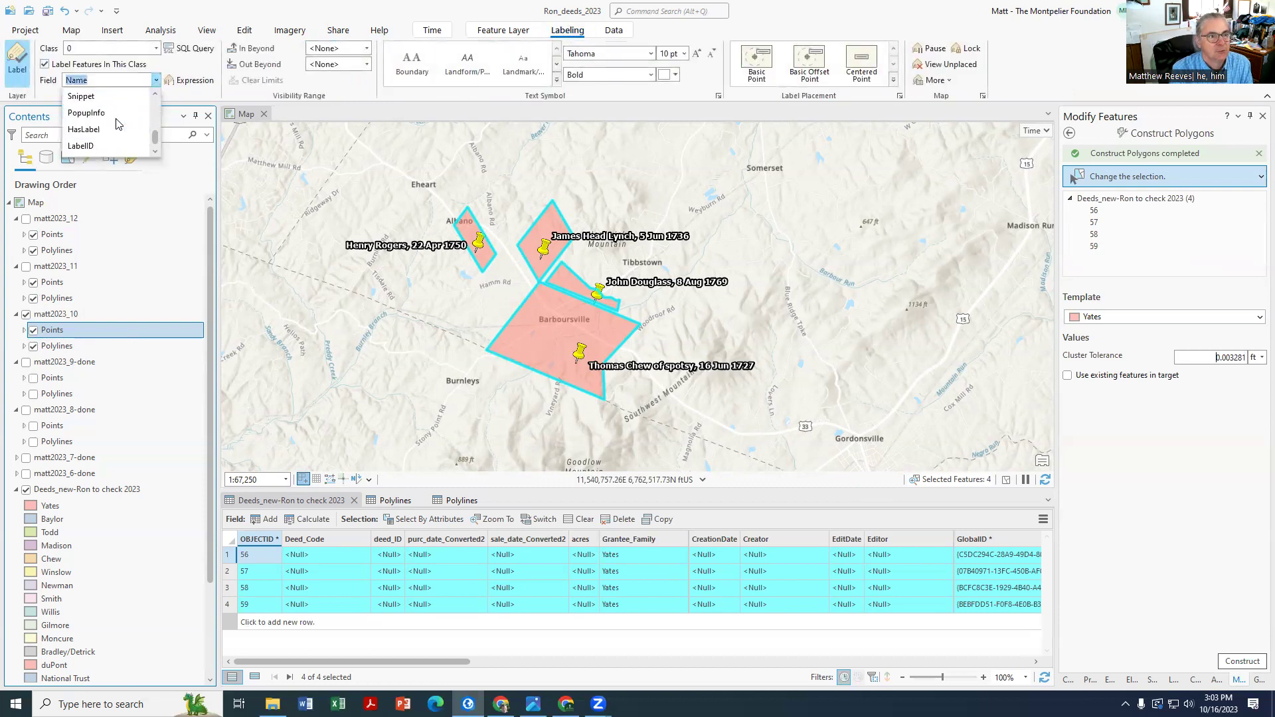
left_click(87, 113)
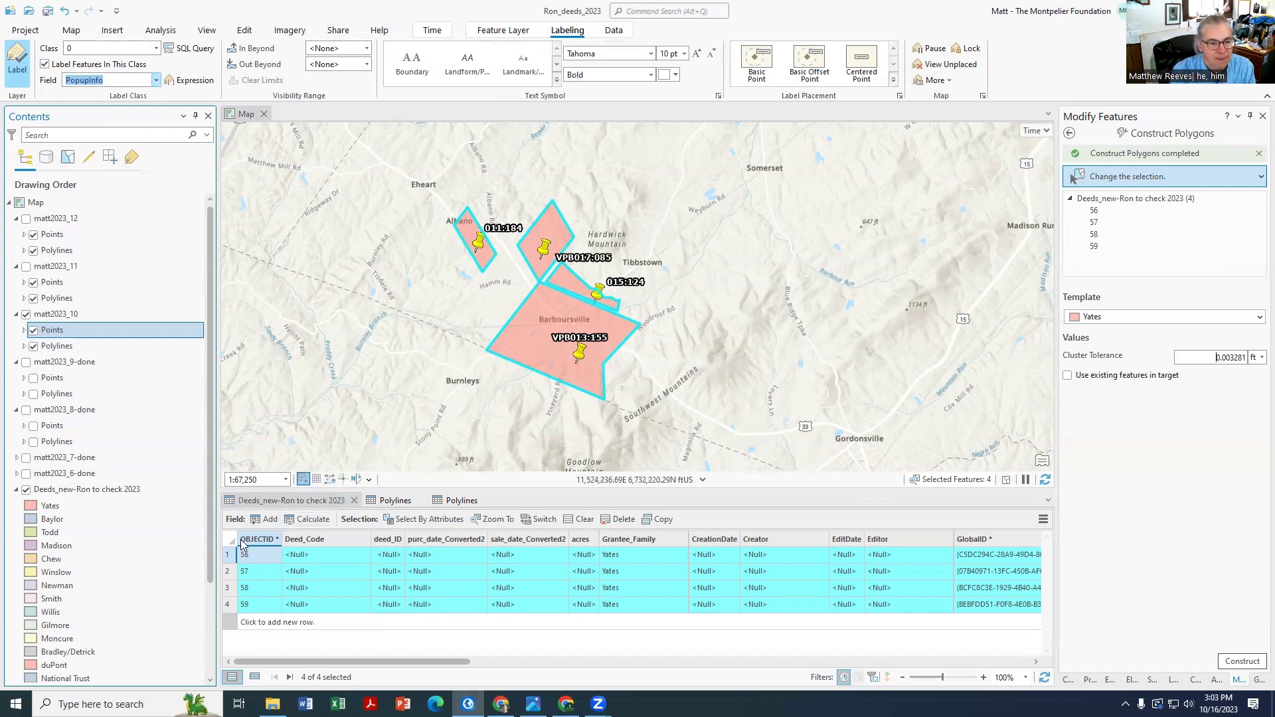
left_click(233, 560)
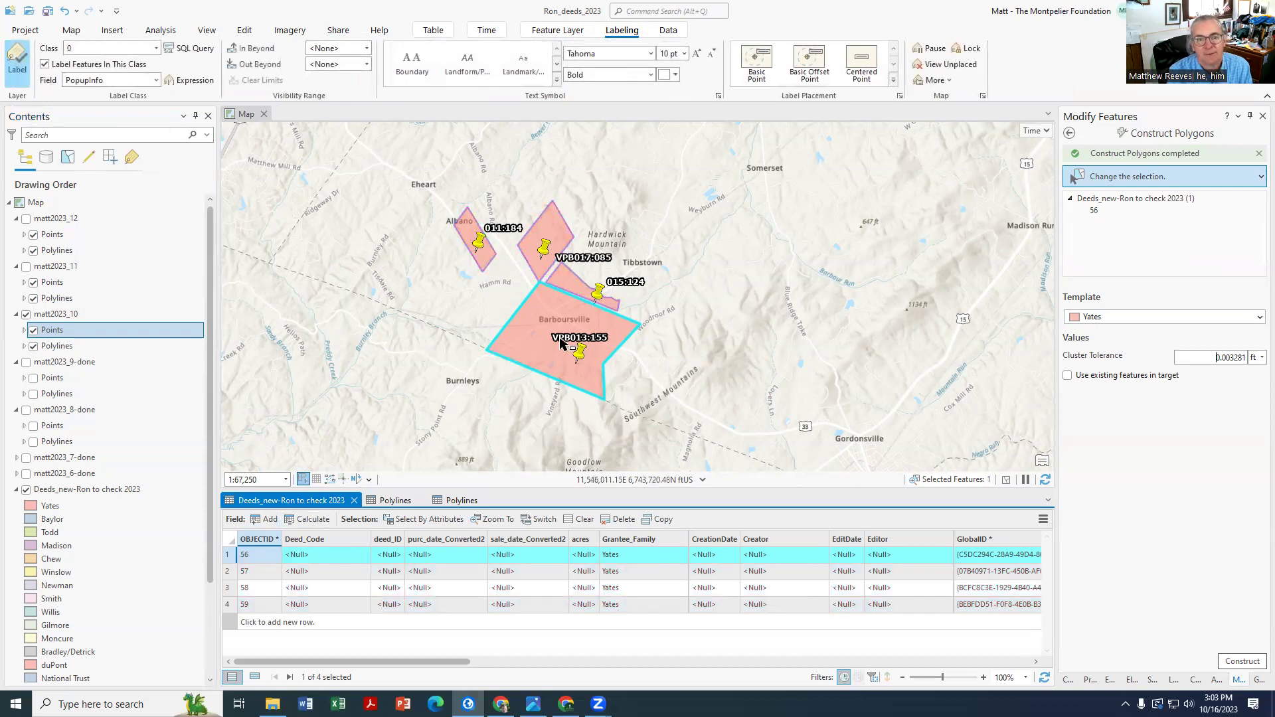
left_click(324, 557)
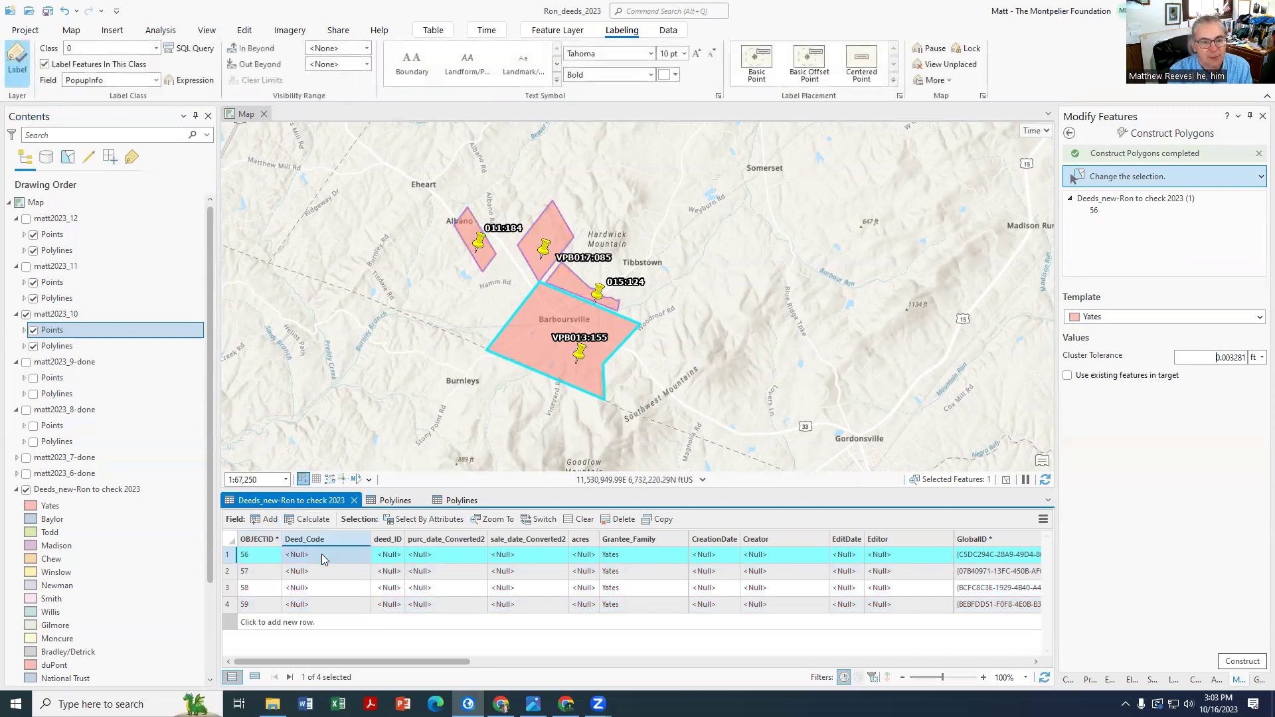
Enter Deed_Code VPB013:155 for polygon record 56.
left_click(321, 554)
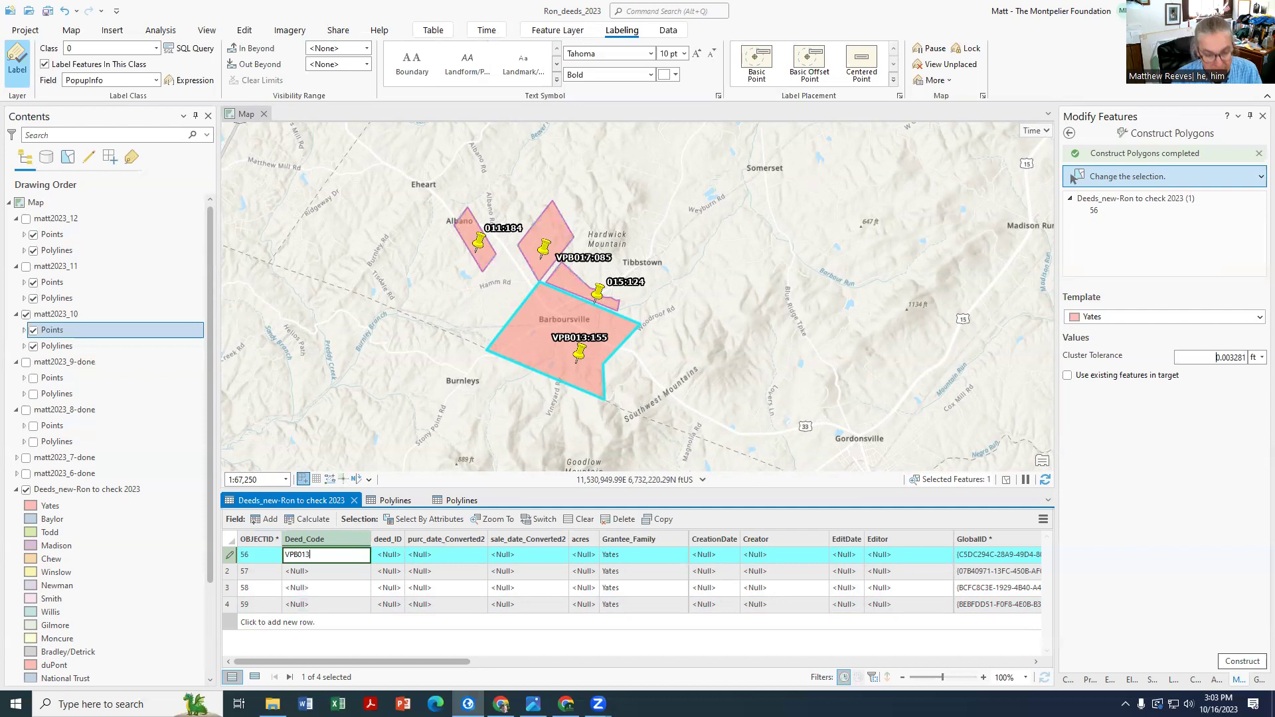
type(":1555")
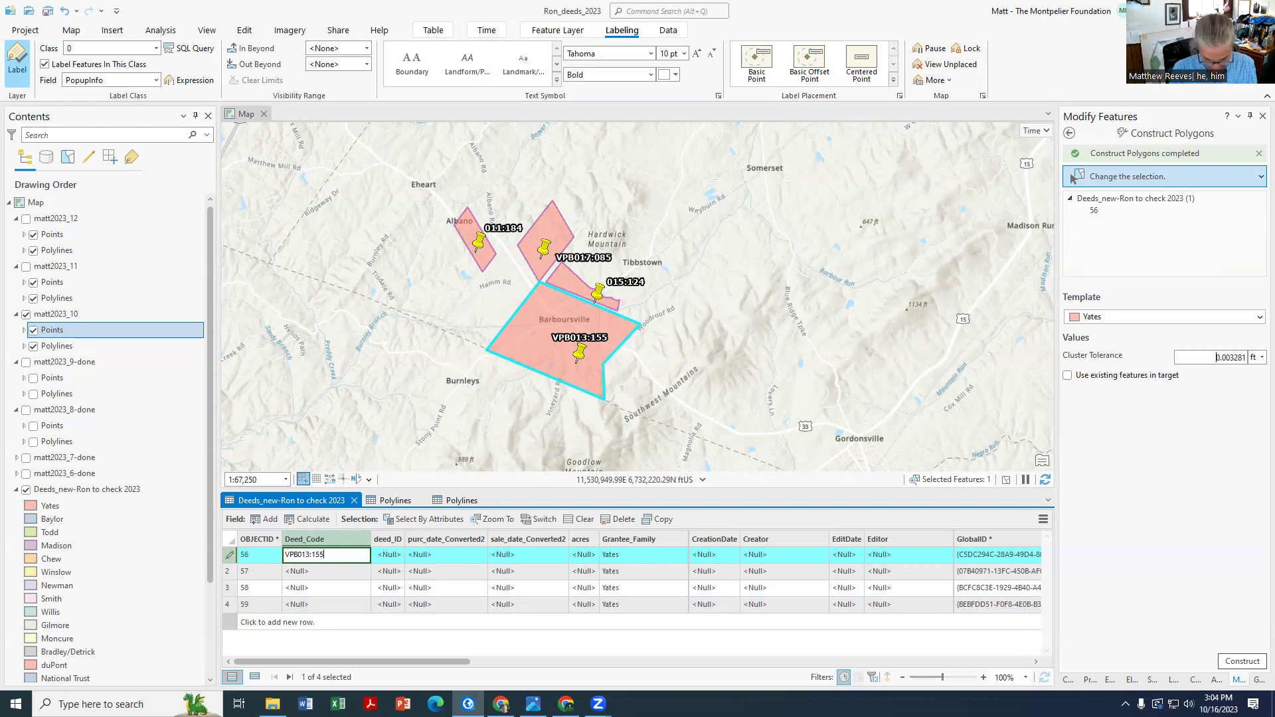
key("Return")
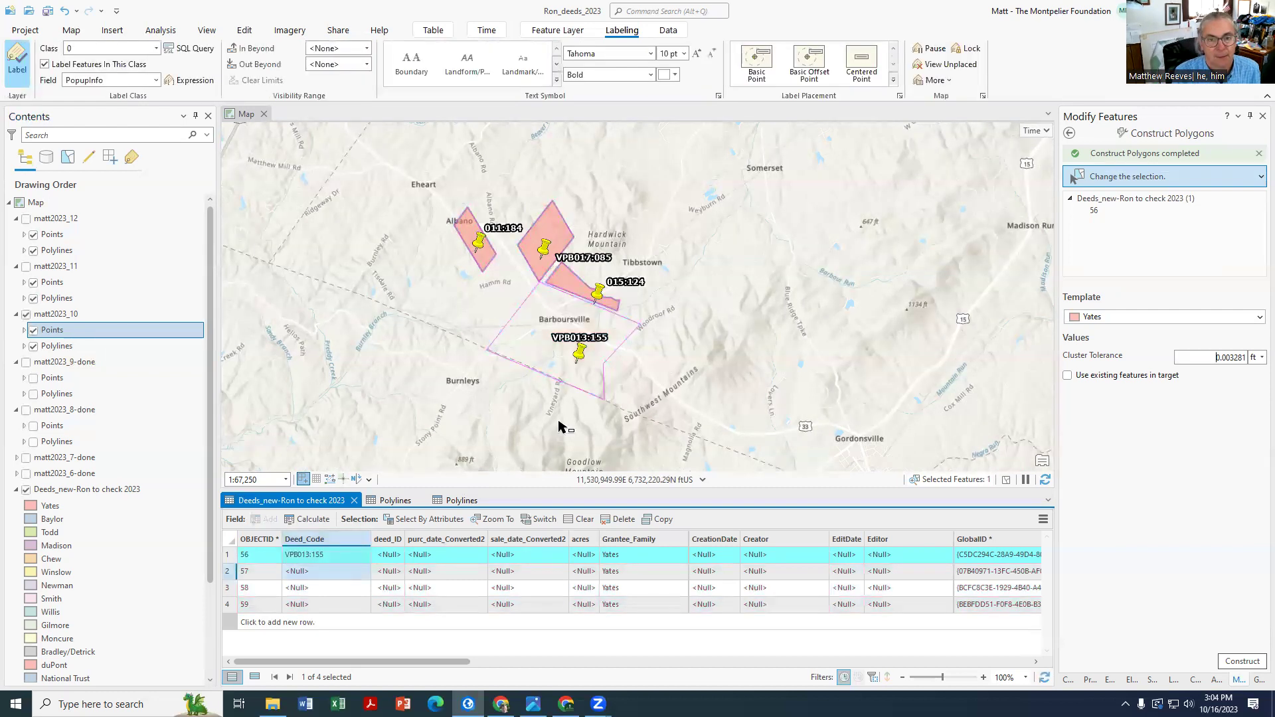
Select the Tibbstown deed polygon and set record 57's Deed_Code to 015:124.
left_click(570, 284)
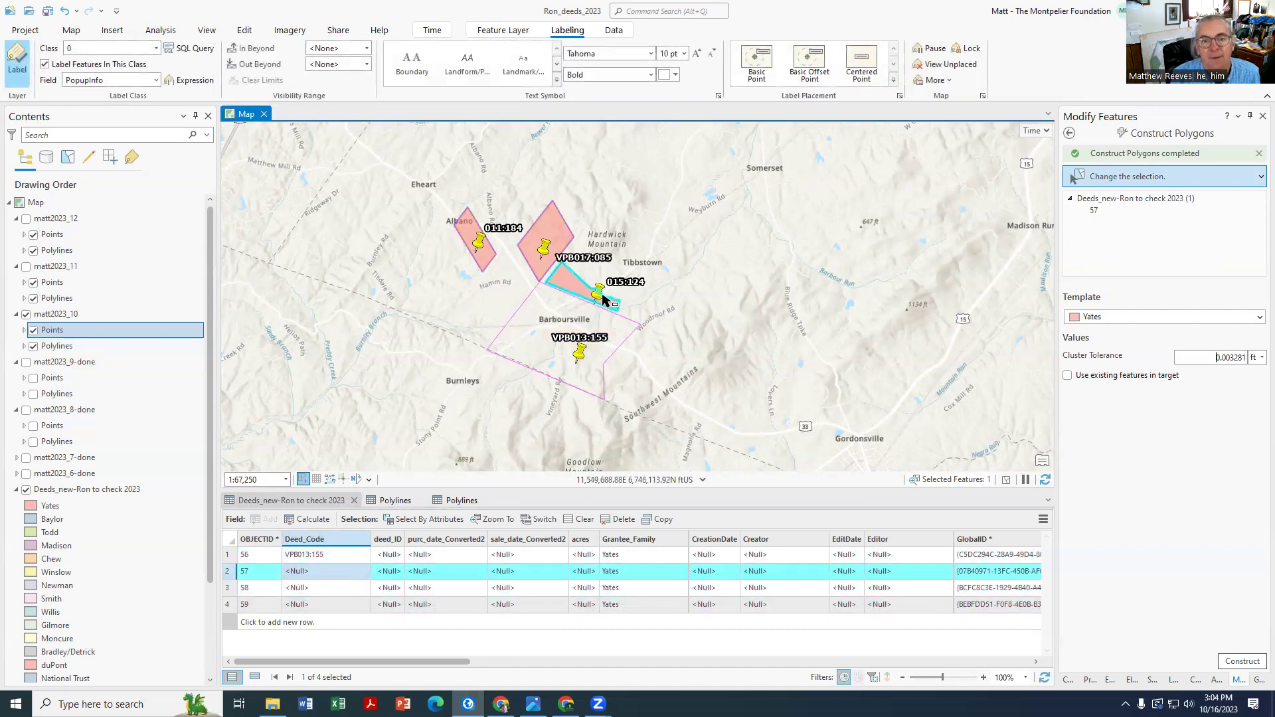
left_click(310, 572)
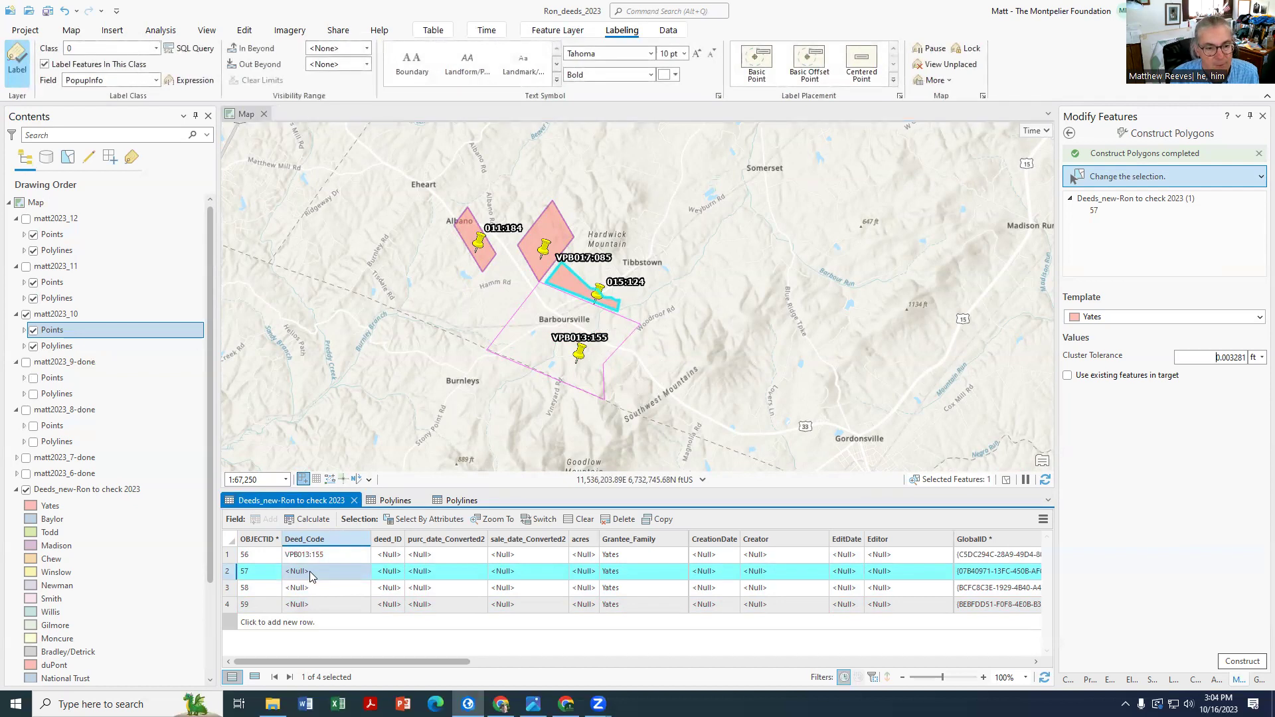
left_click(310, 571)
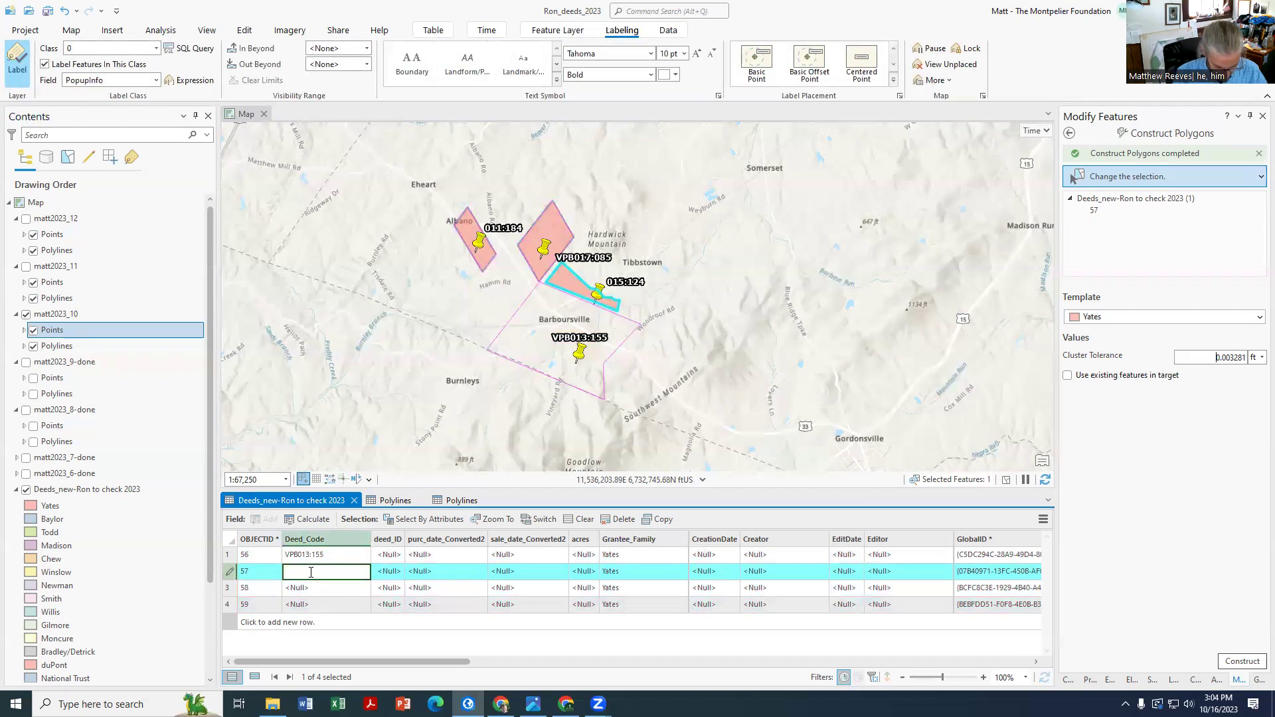
type("015")
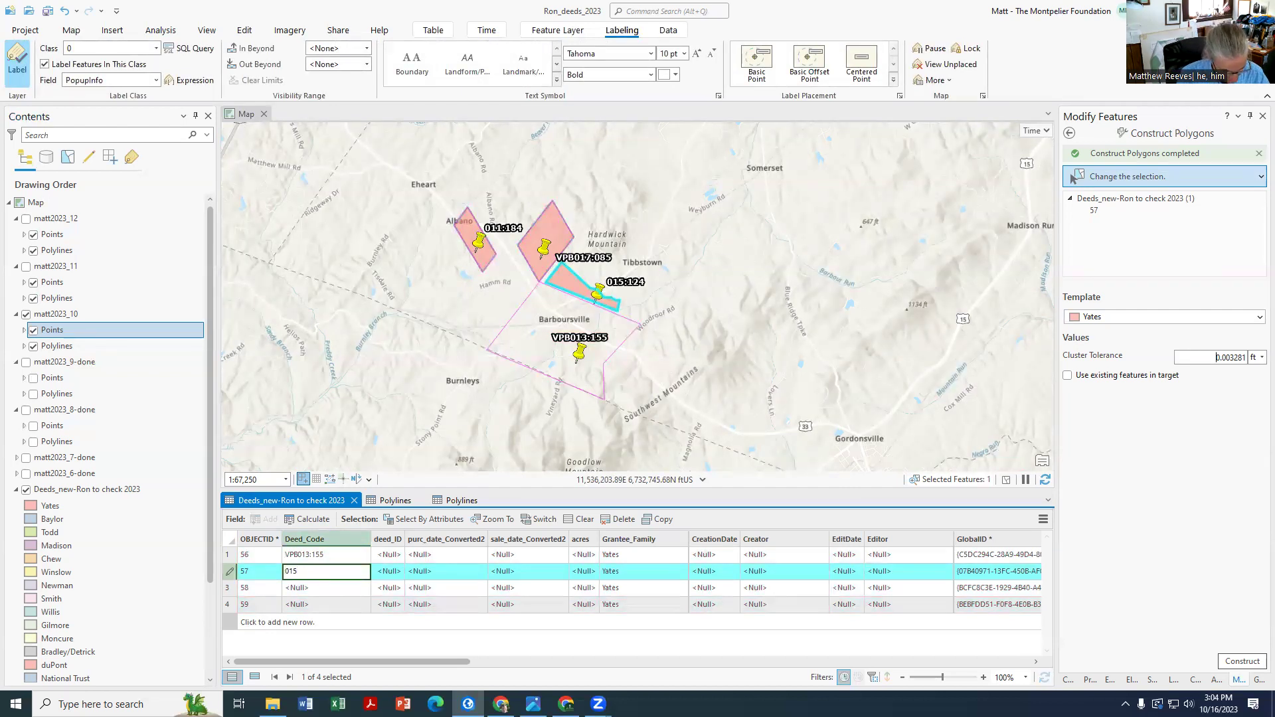
type(":124")
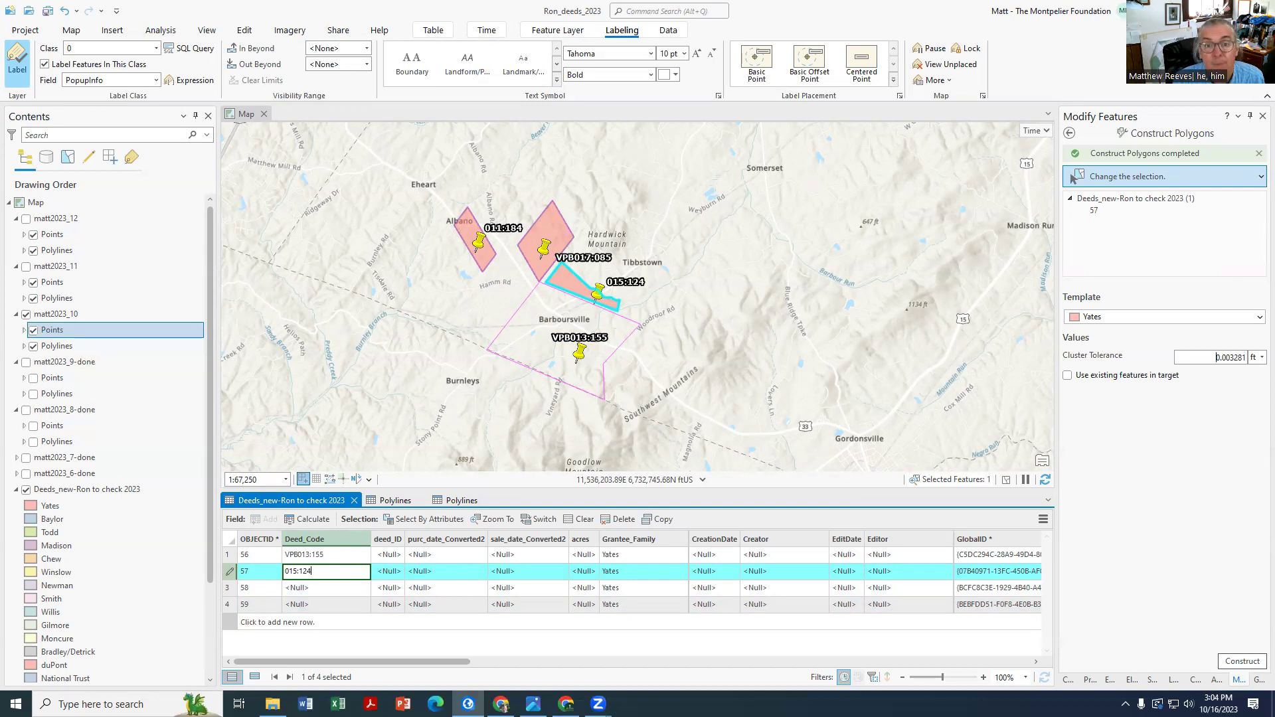
key("Return")
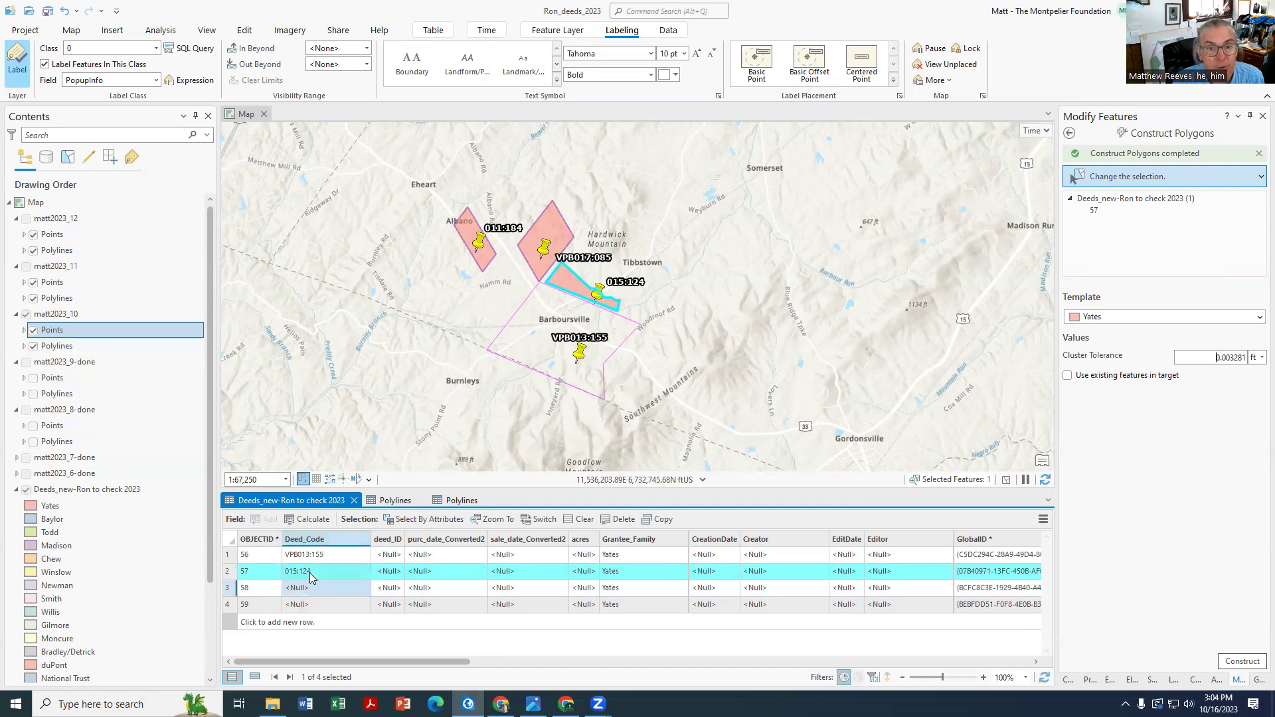
Select the deed polygon for record 59 and set its Deed_Code to VPB017:085.
left_click(559, 234)
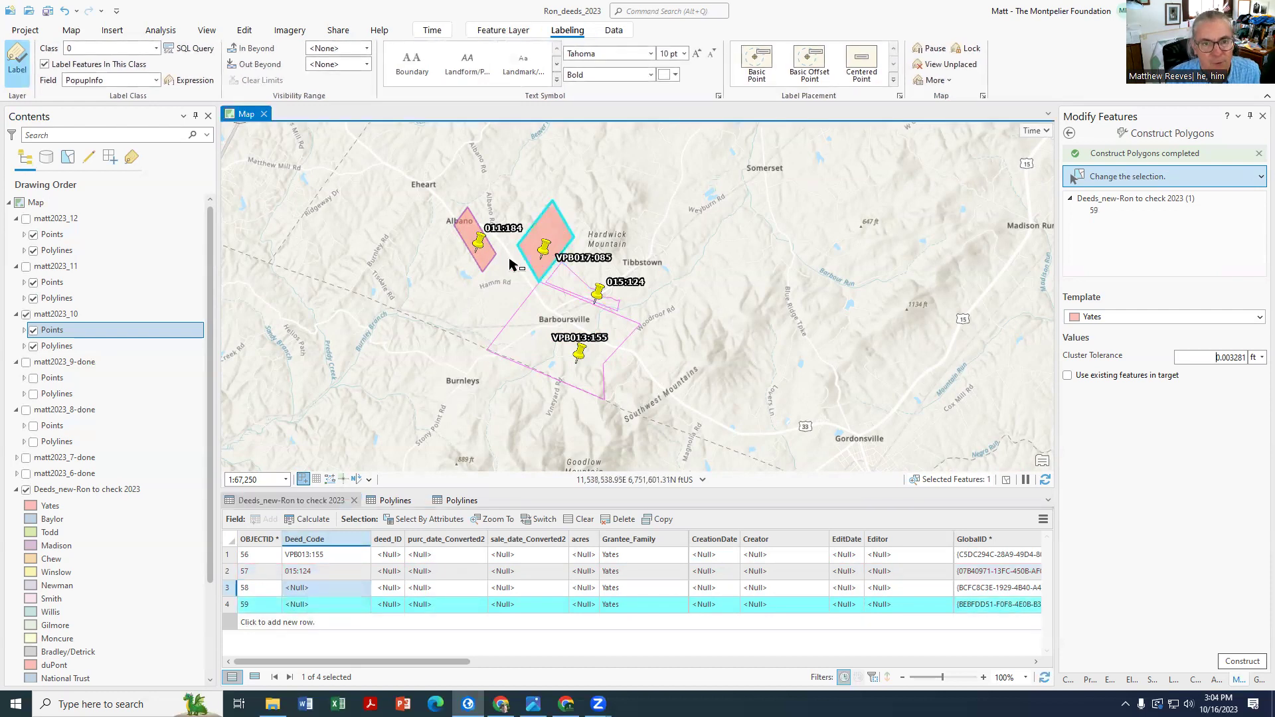
double_click(310, 604)
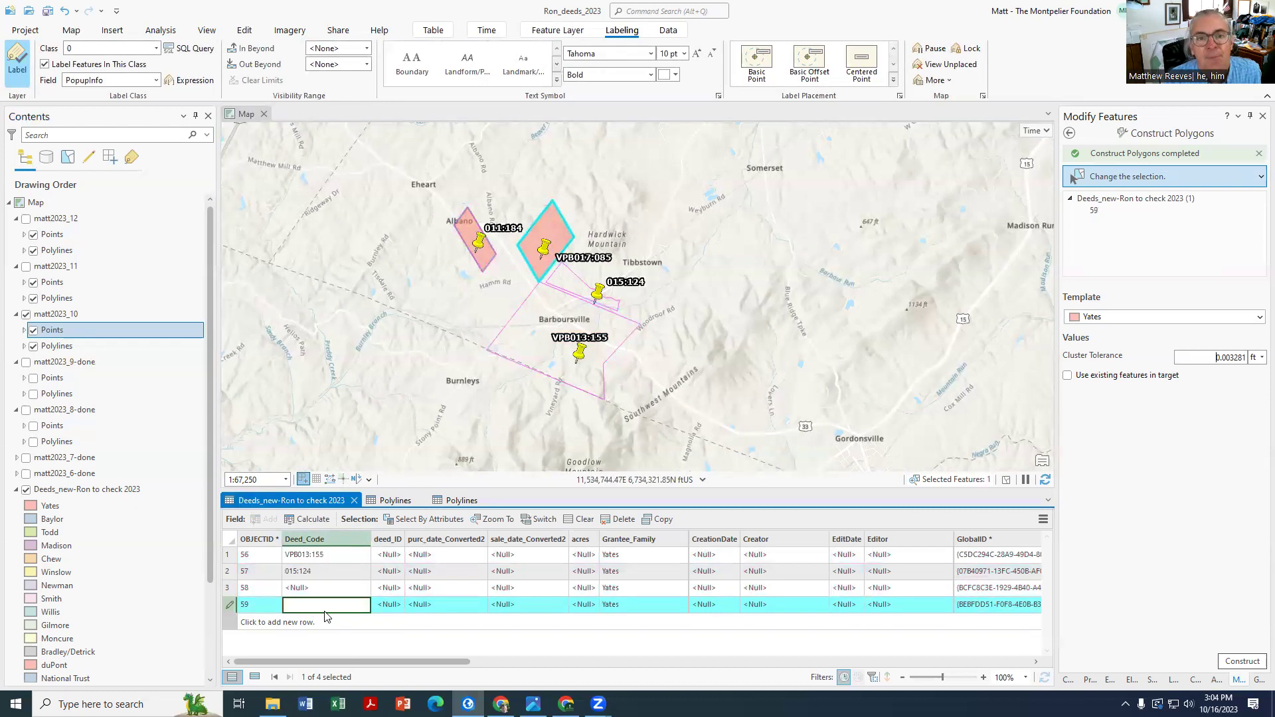
type("VPB")
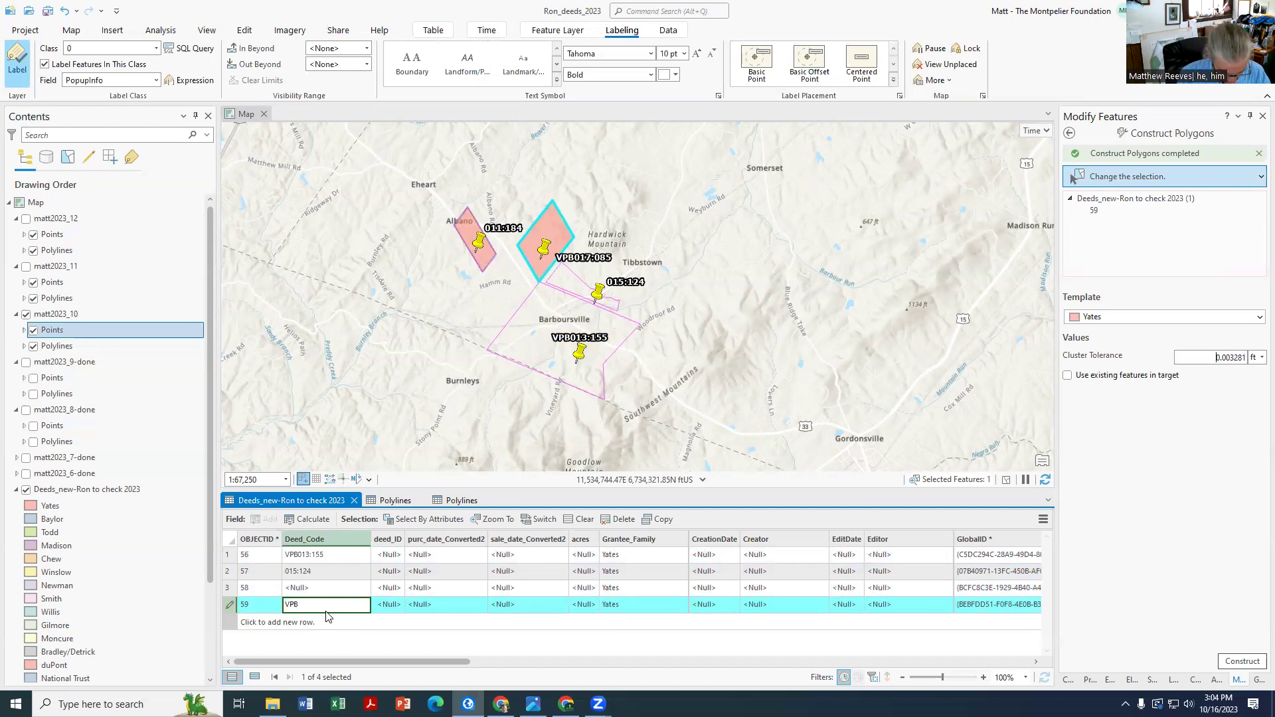
type("017")
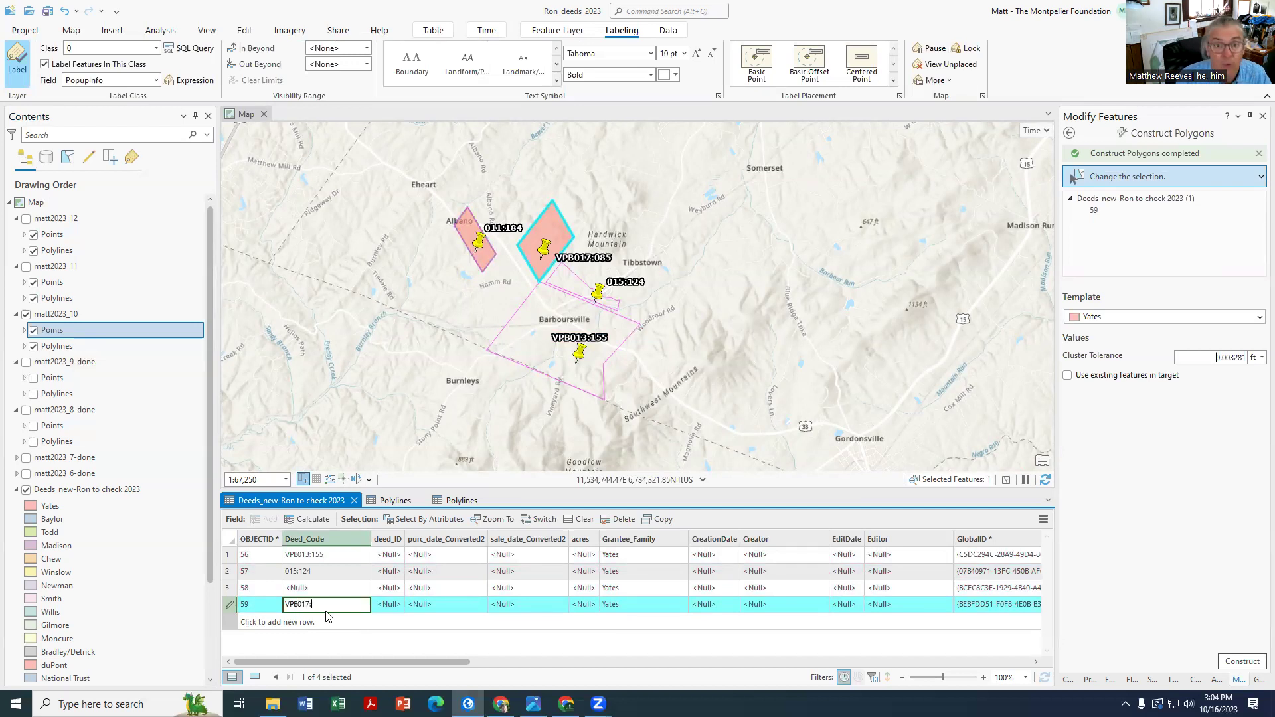
type(":0")
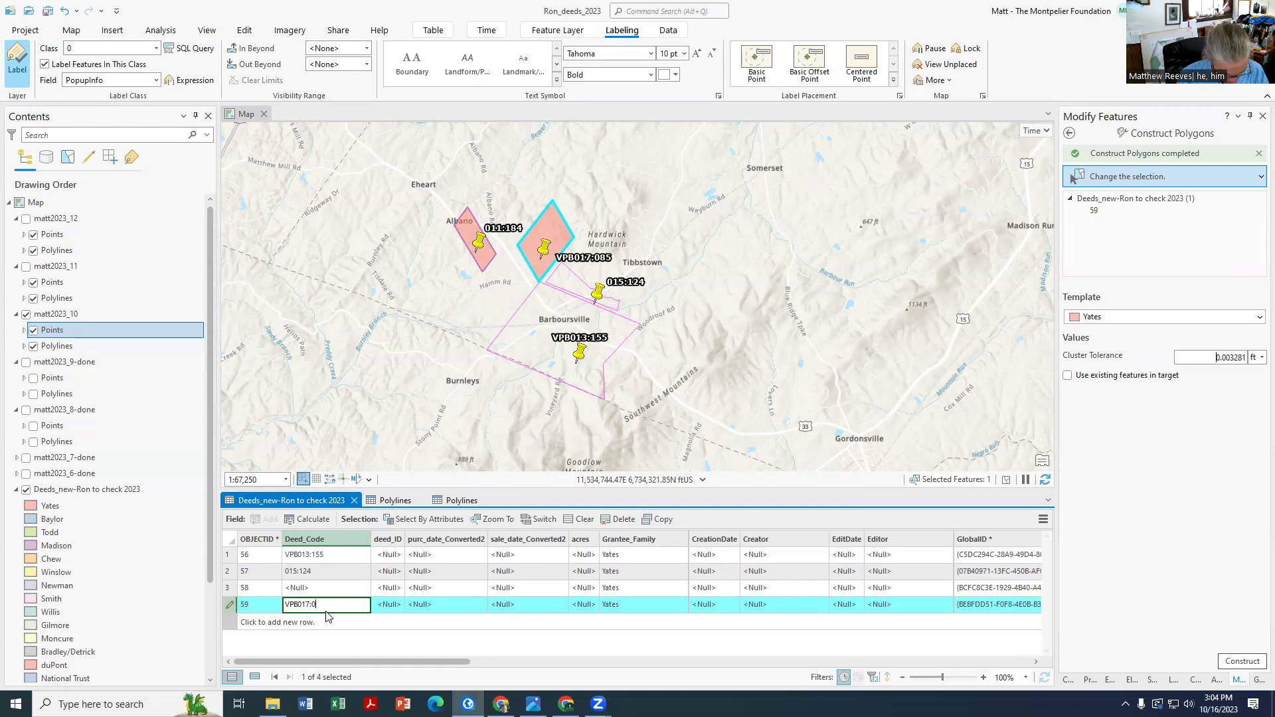
type("85")
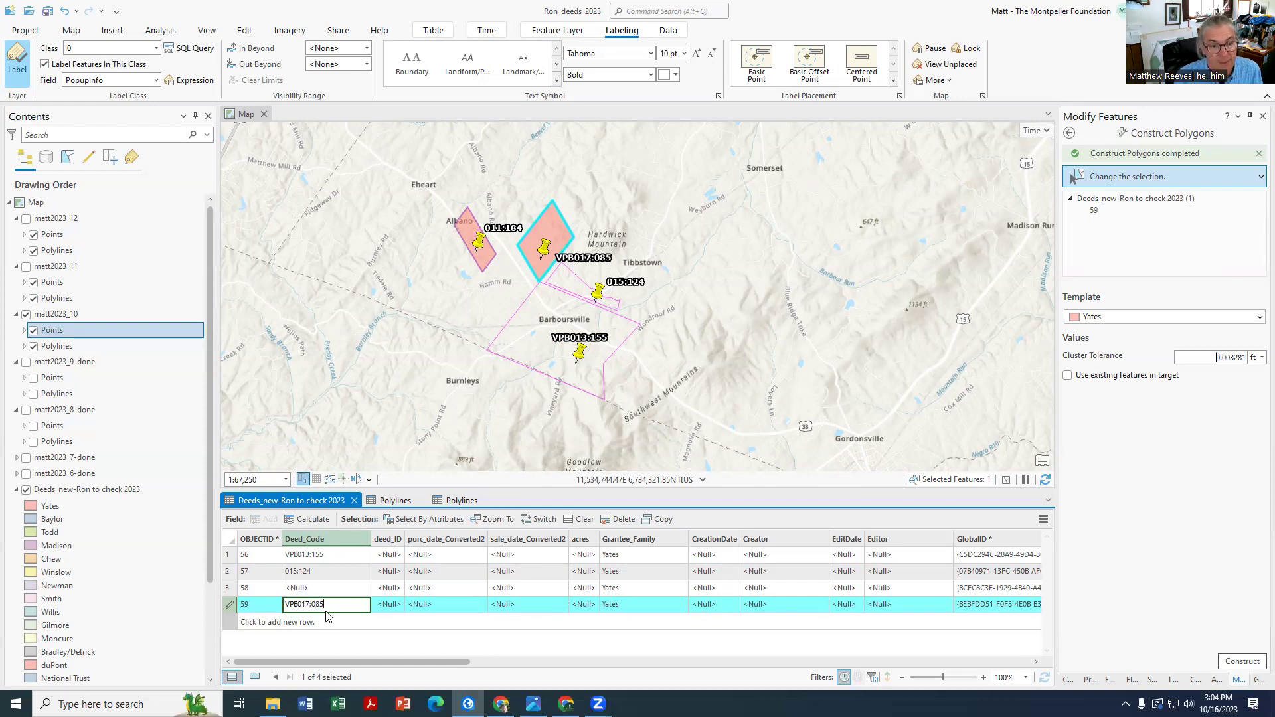
key("Return")
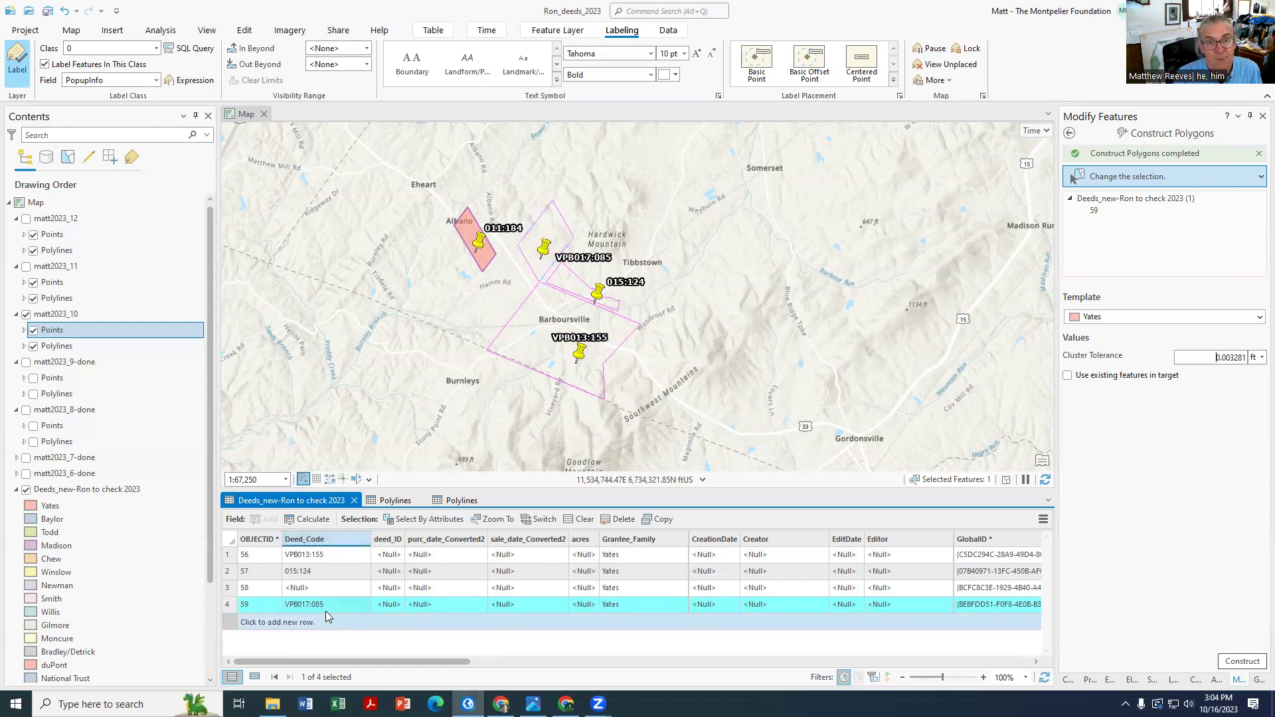
Select the Albano deed polygon and set record 58's Deed_Code to 011:184.
left_click(473, 237)
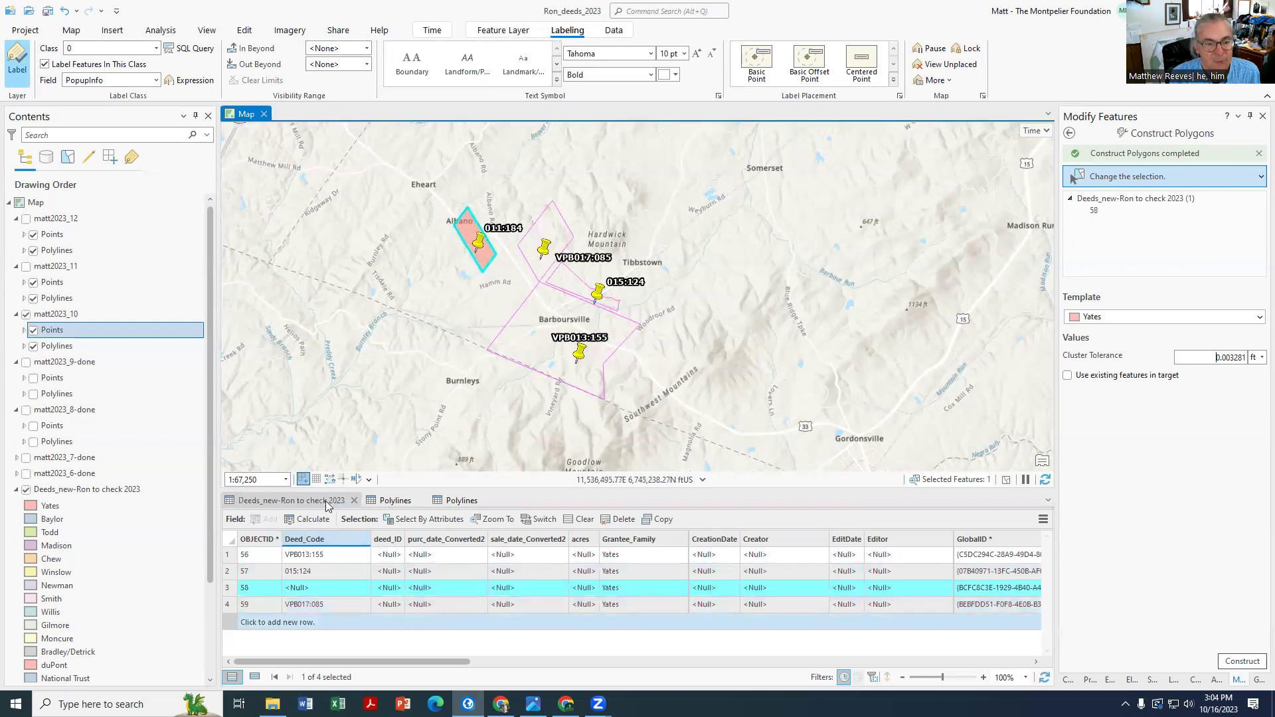
double_click(302, 589)
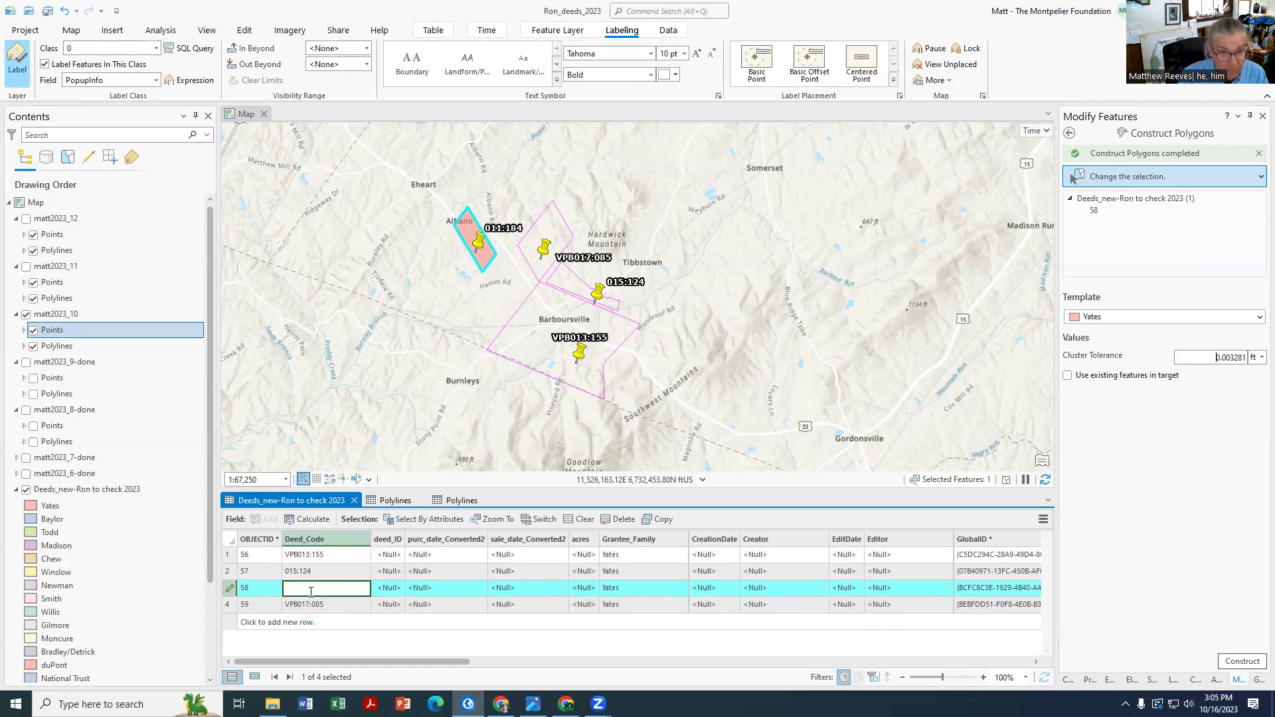
type("011:")
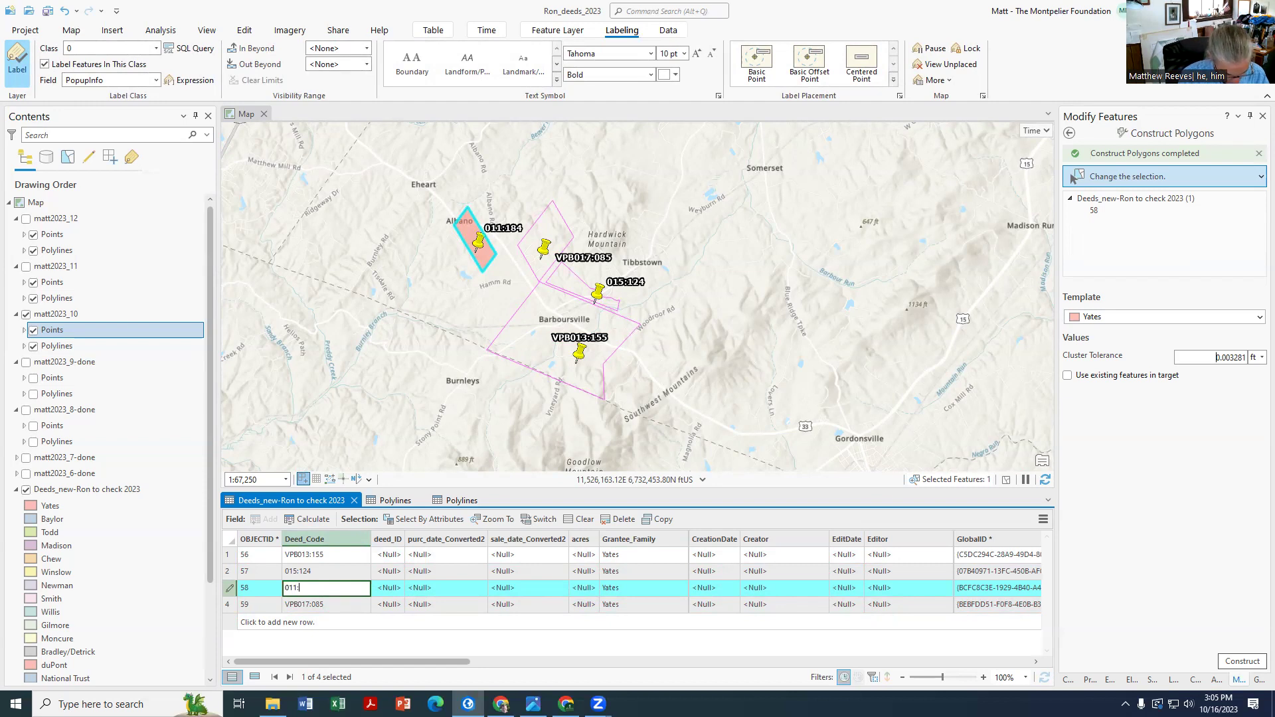
type("184")
key("Return")
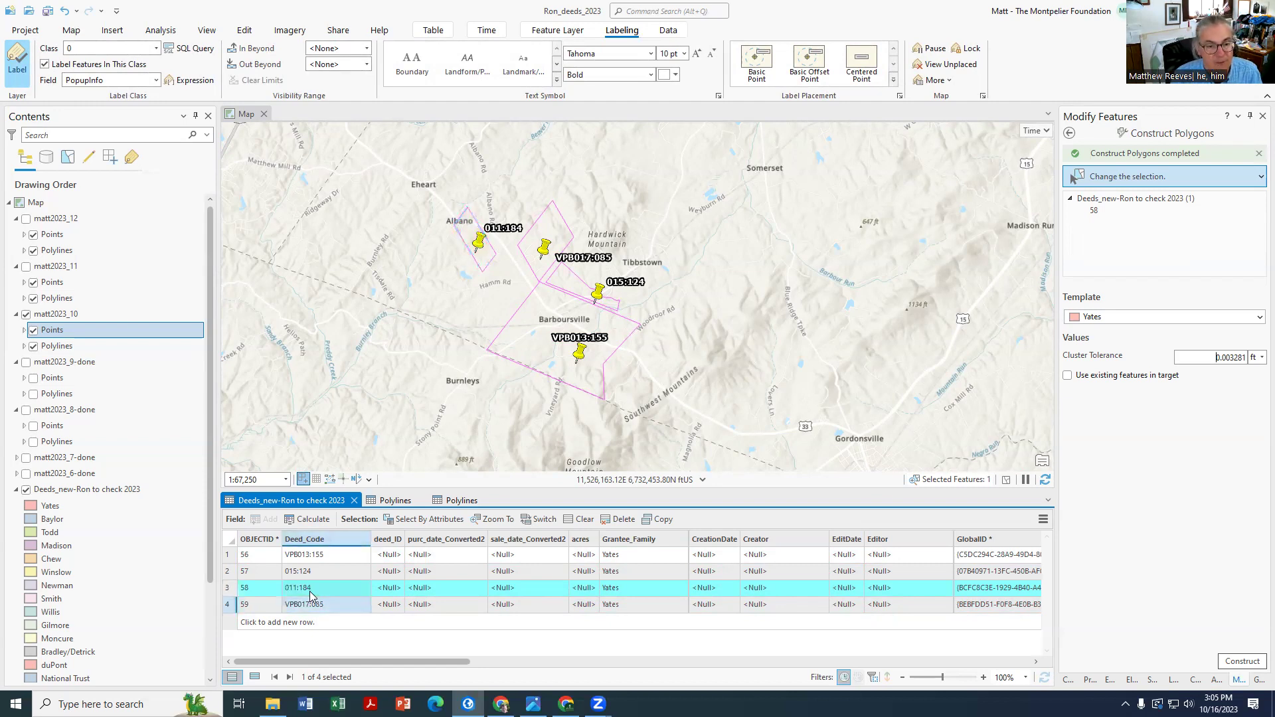
left_click(106, 493)
right_click(107, 493)
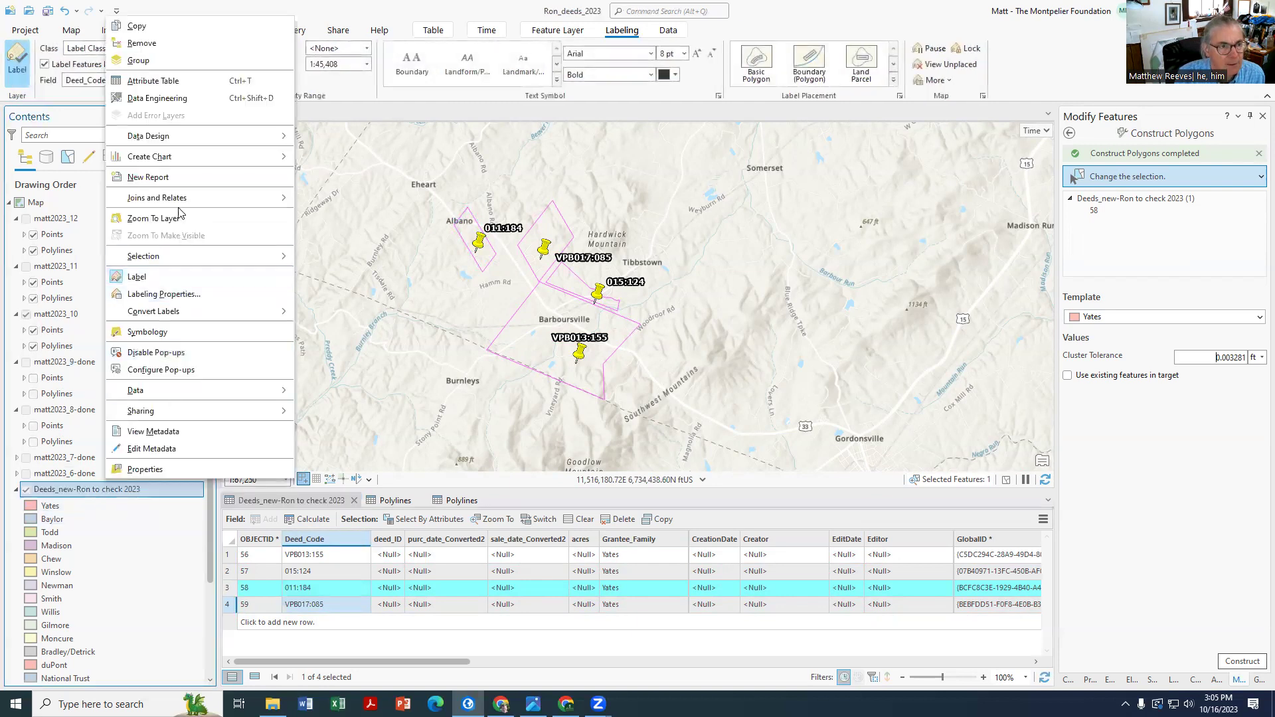
mouse_move(174, 198)
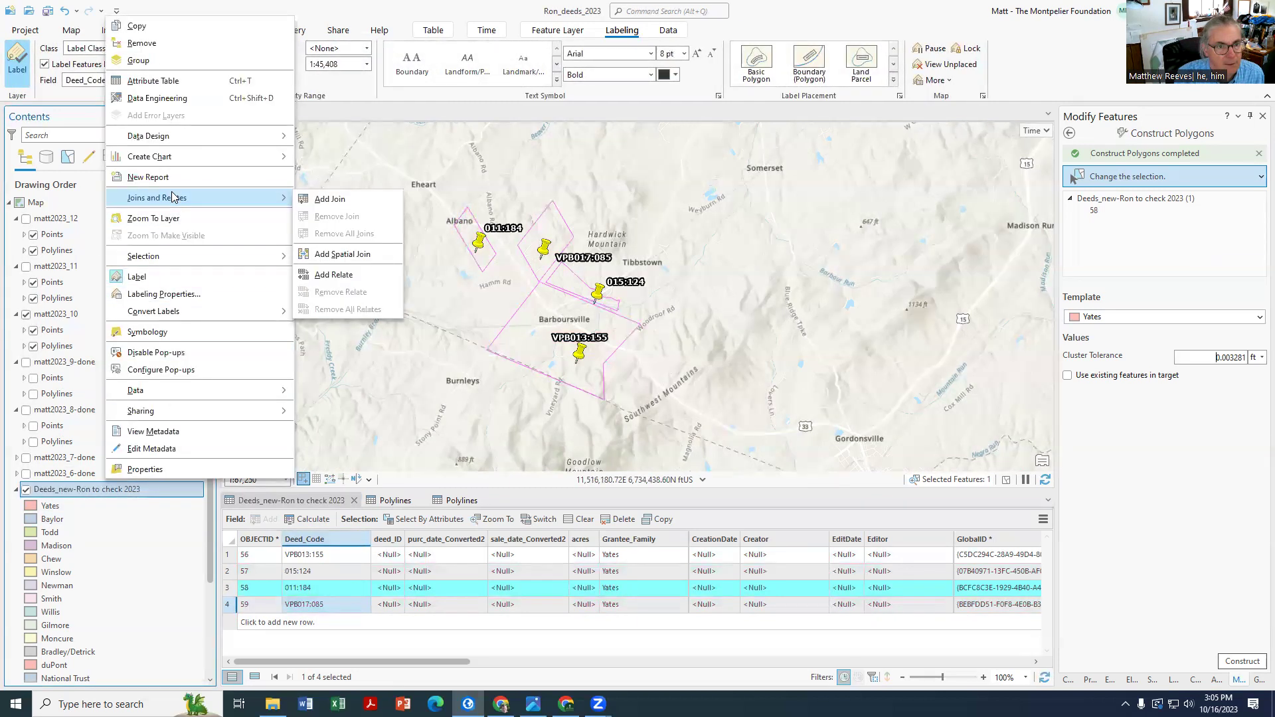
left_click(490, 313)
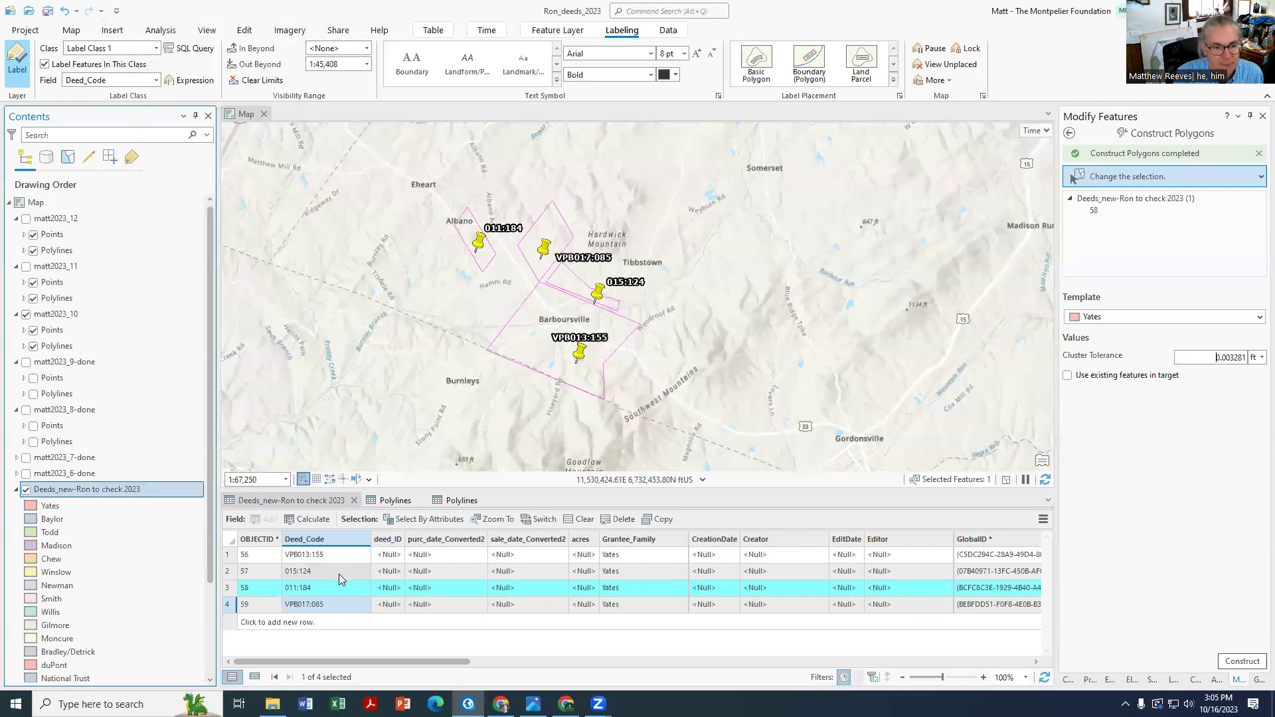
left_click(331, 502)
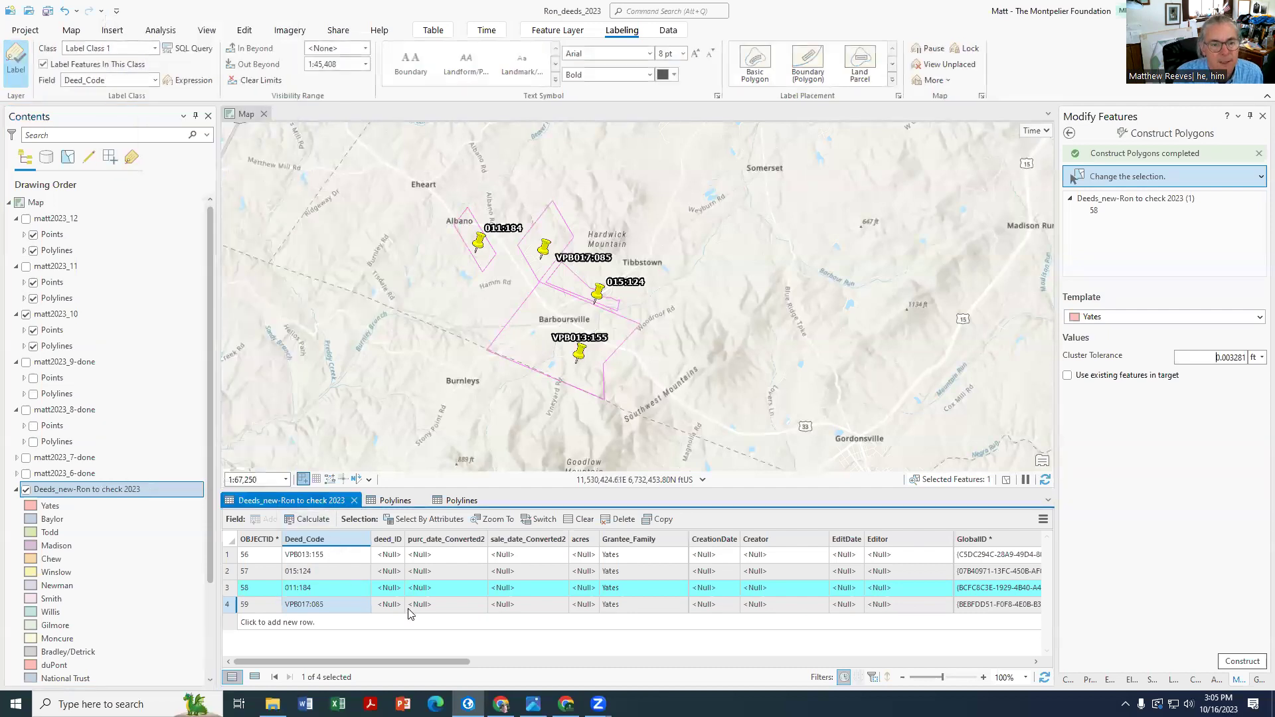
left_click(447, 574)
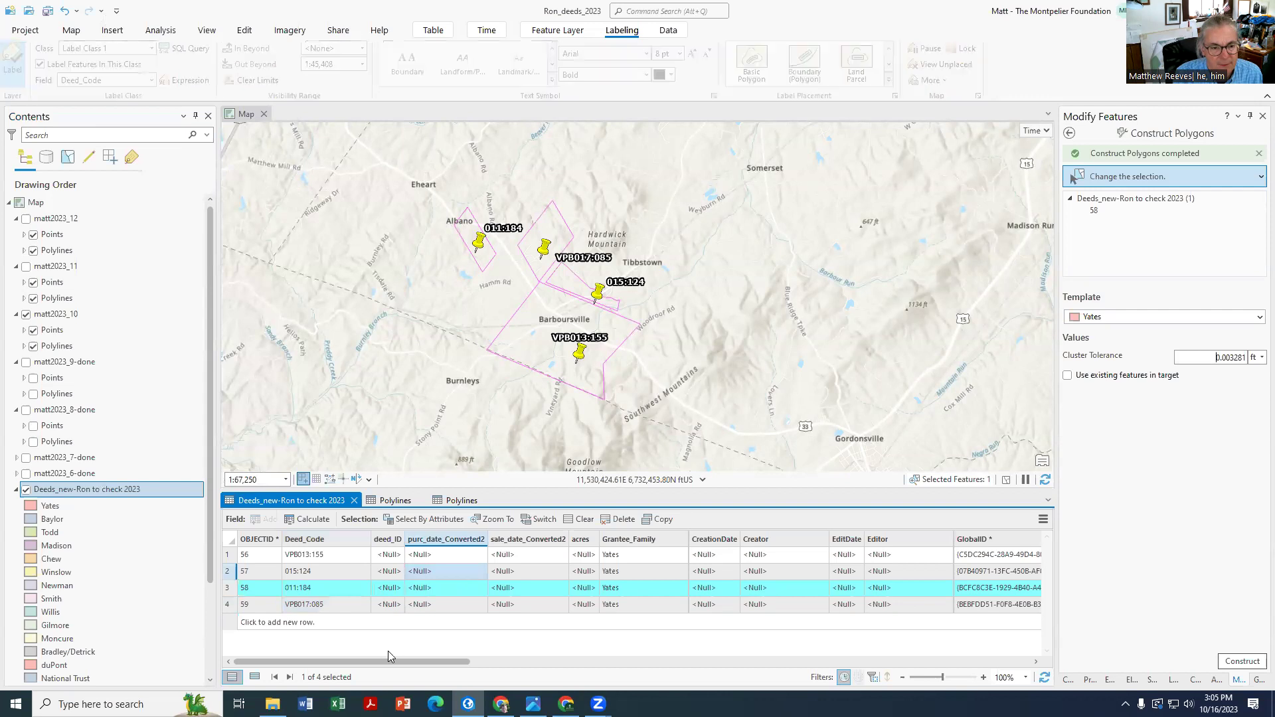
left_click_drag(359, 661, 373, 661)
scroll(447, 671, "left", 3)
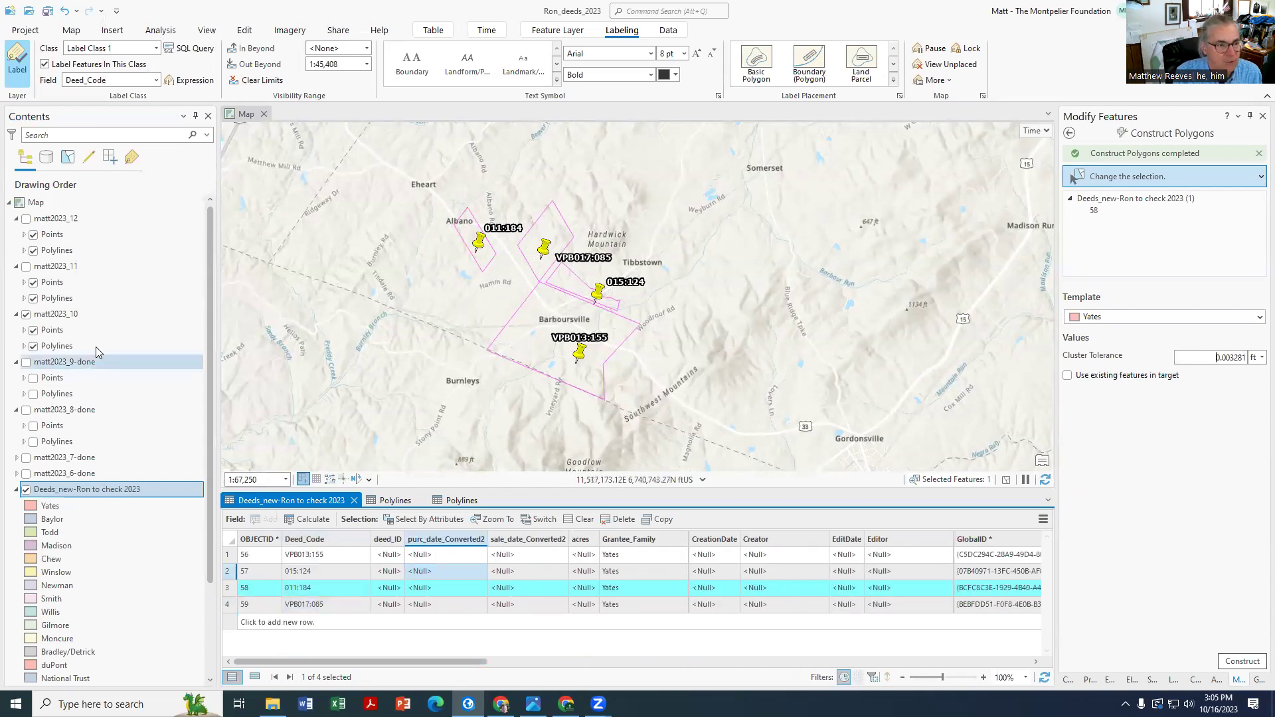
Rename the matt2023_10 layer to 'matt2023_10-done' and turn off its visibility.
left_click(55, 316)
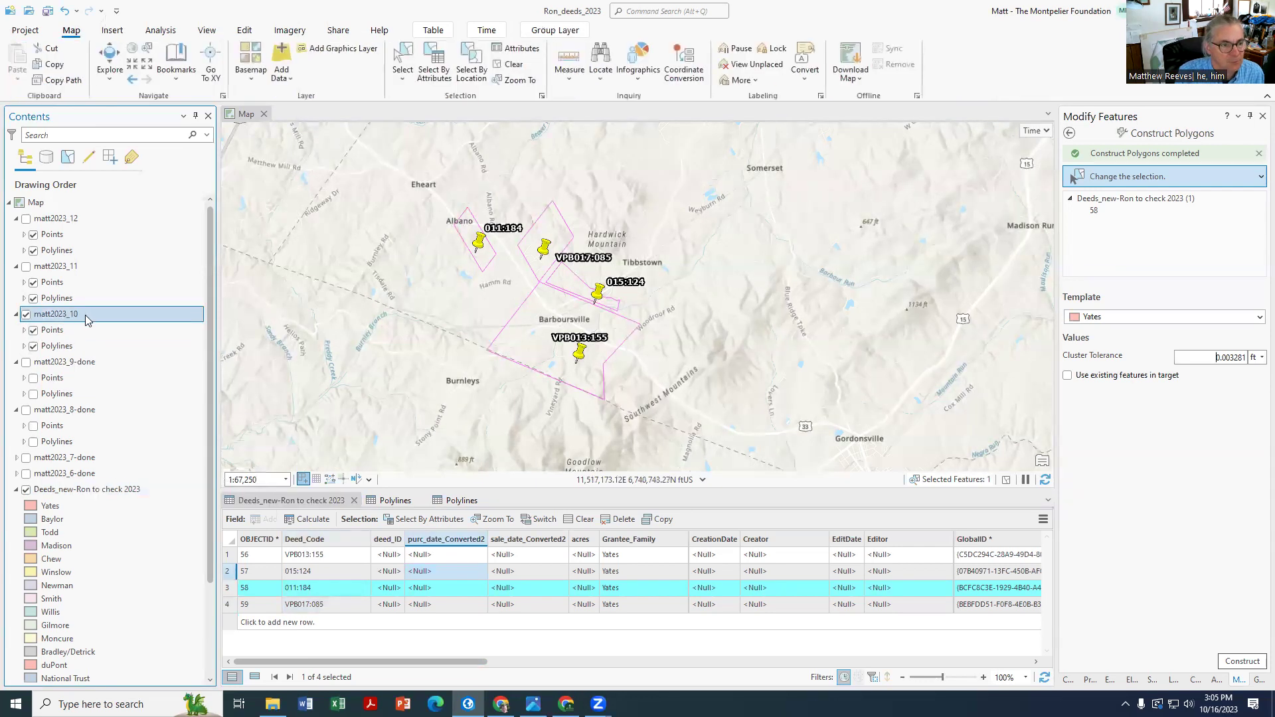
left_click(84, 320)
left_click(85, 320)
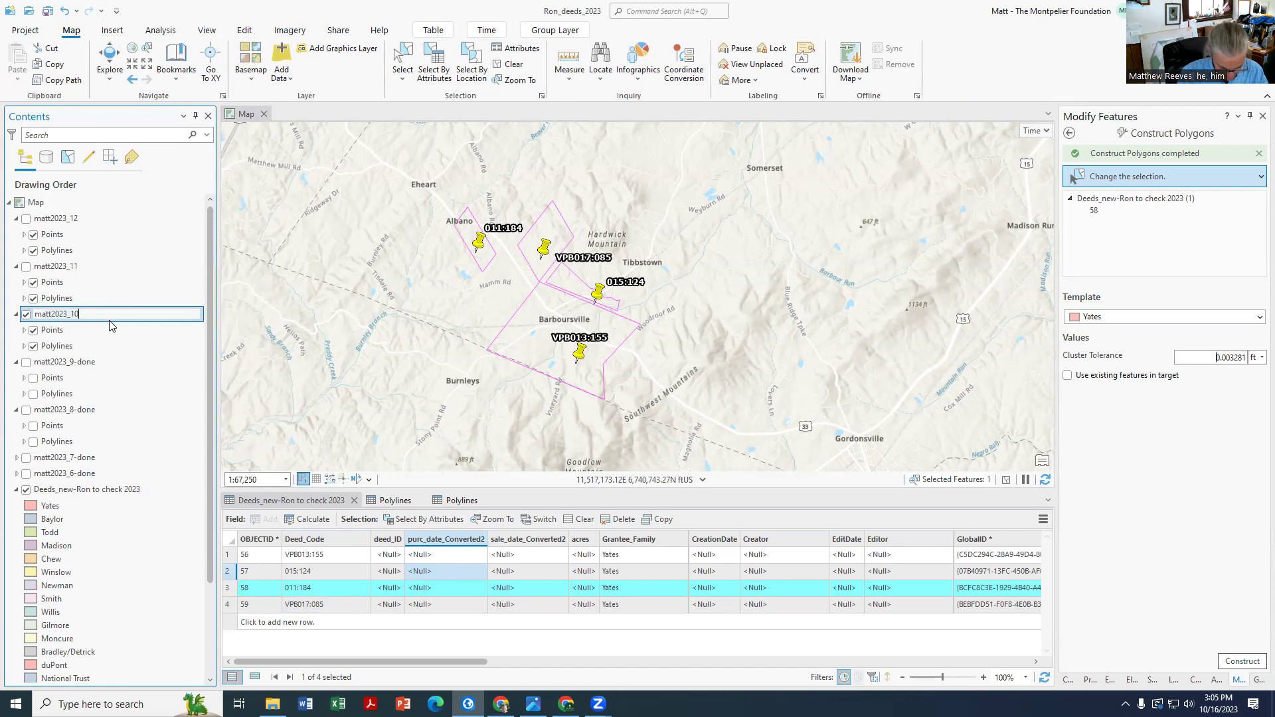
type("-done")
key("Return")
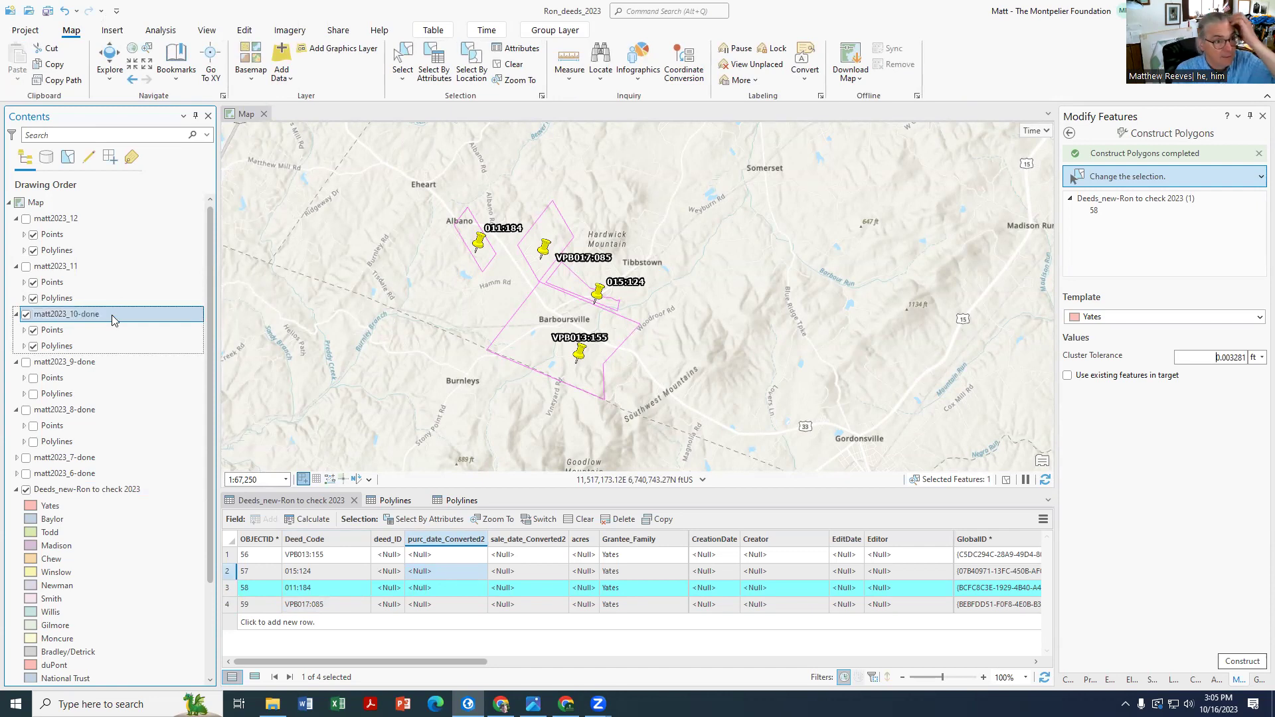
left_click(26, 314)
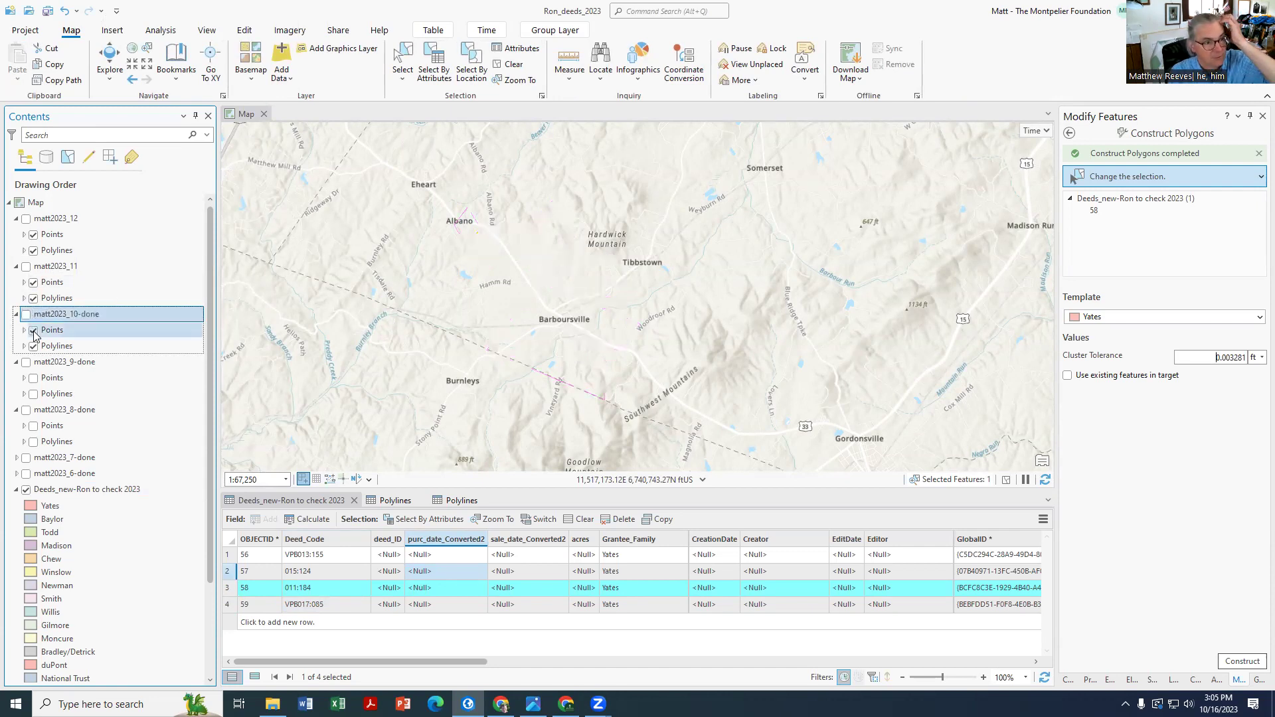